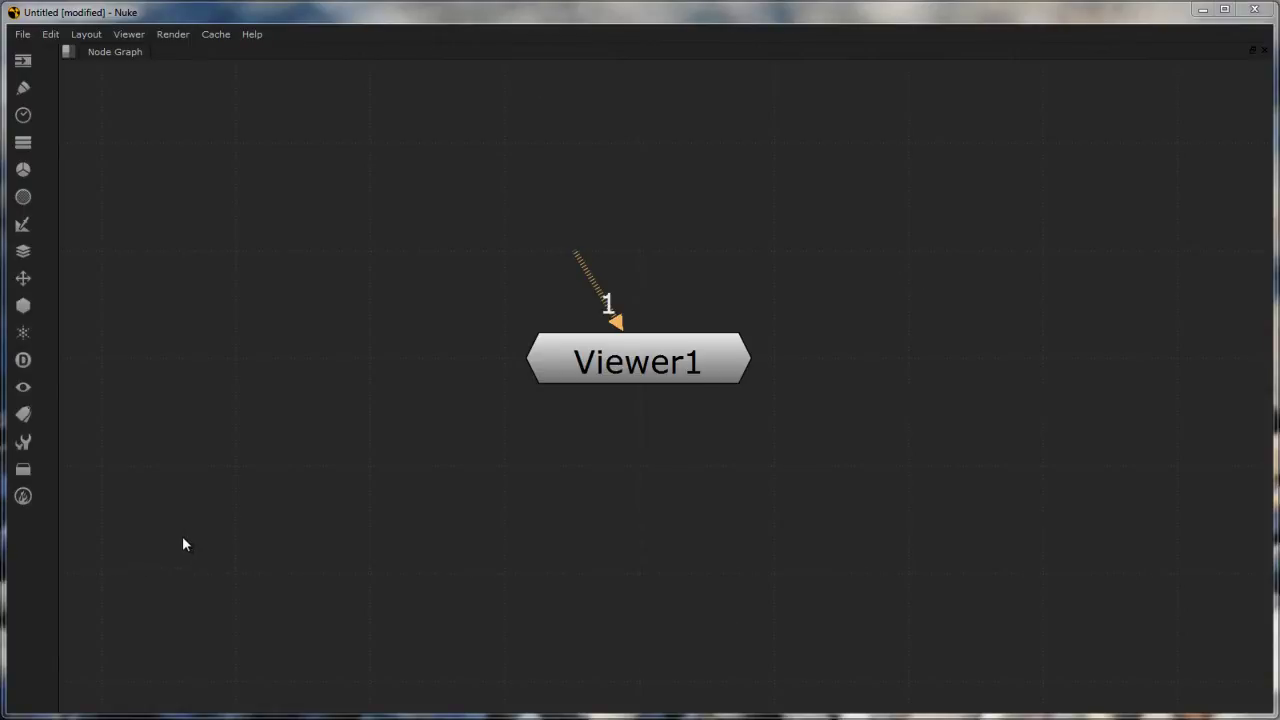
Add a Roto node from the Draw menu and move its properties panel aside
left_click(24, 90)
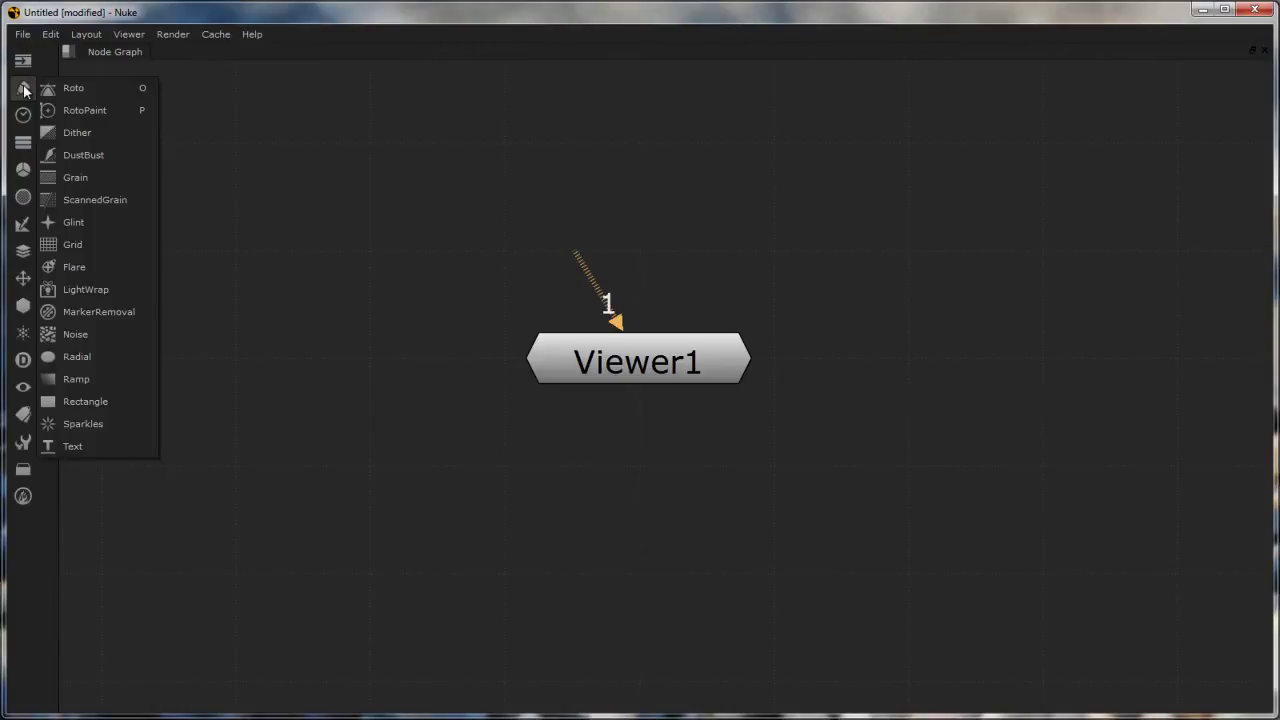
left_click(108, 93)
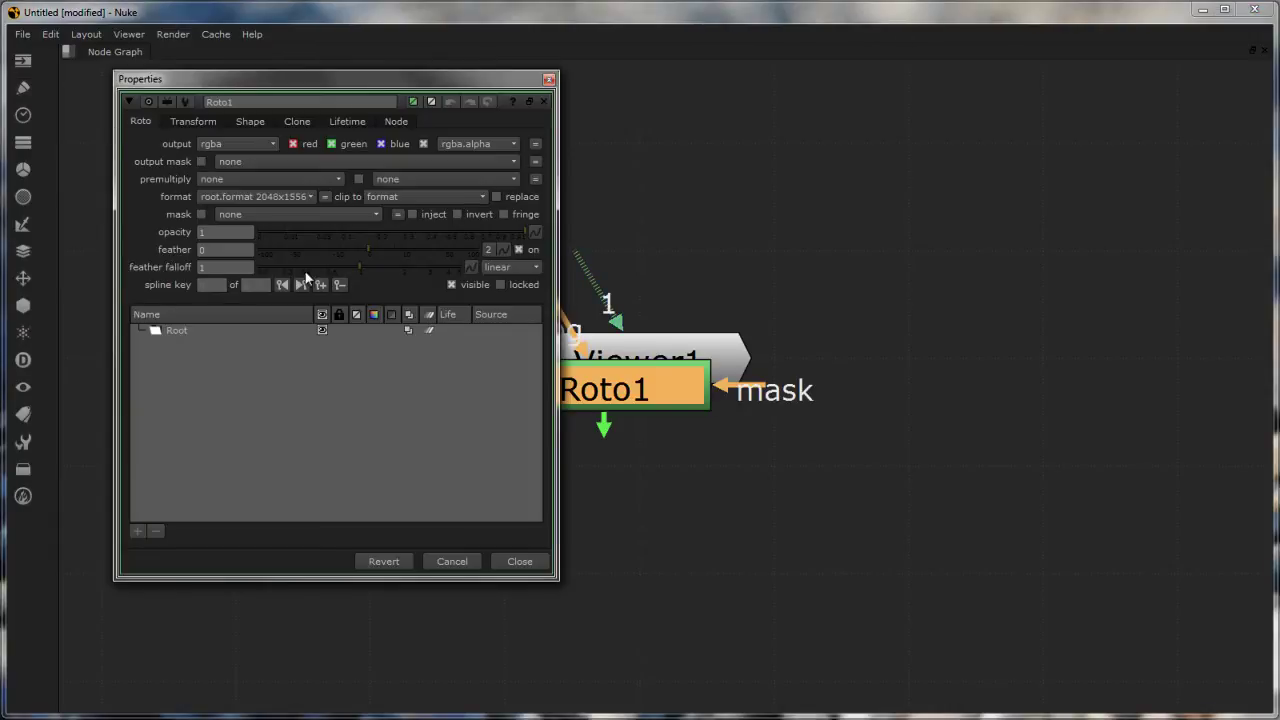
left_click_drag(365, 68, 298, 119)
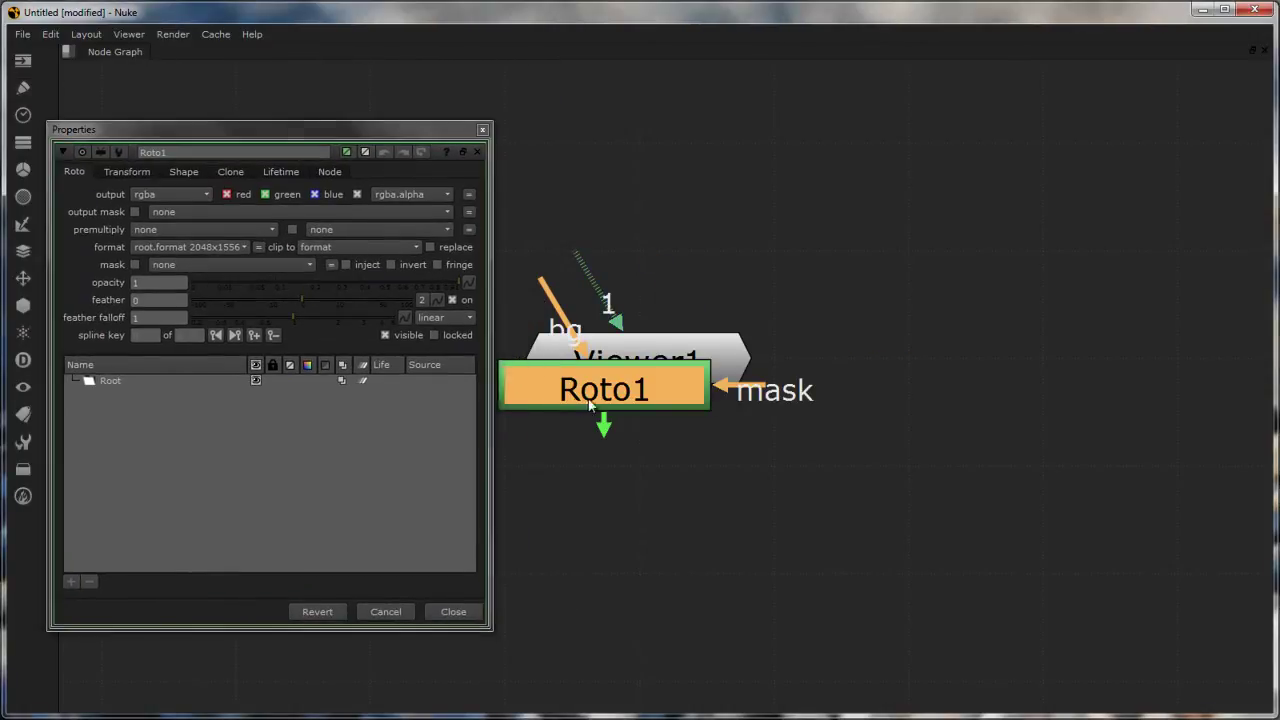
Place Roto1 above Viewer1, connect it, and float the viewer window right of the properties
left_click_drag(544, 393, 577, 153)
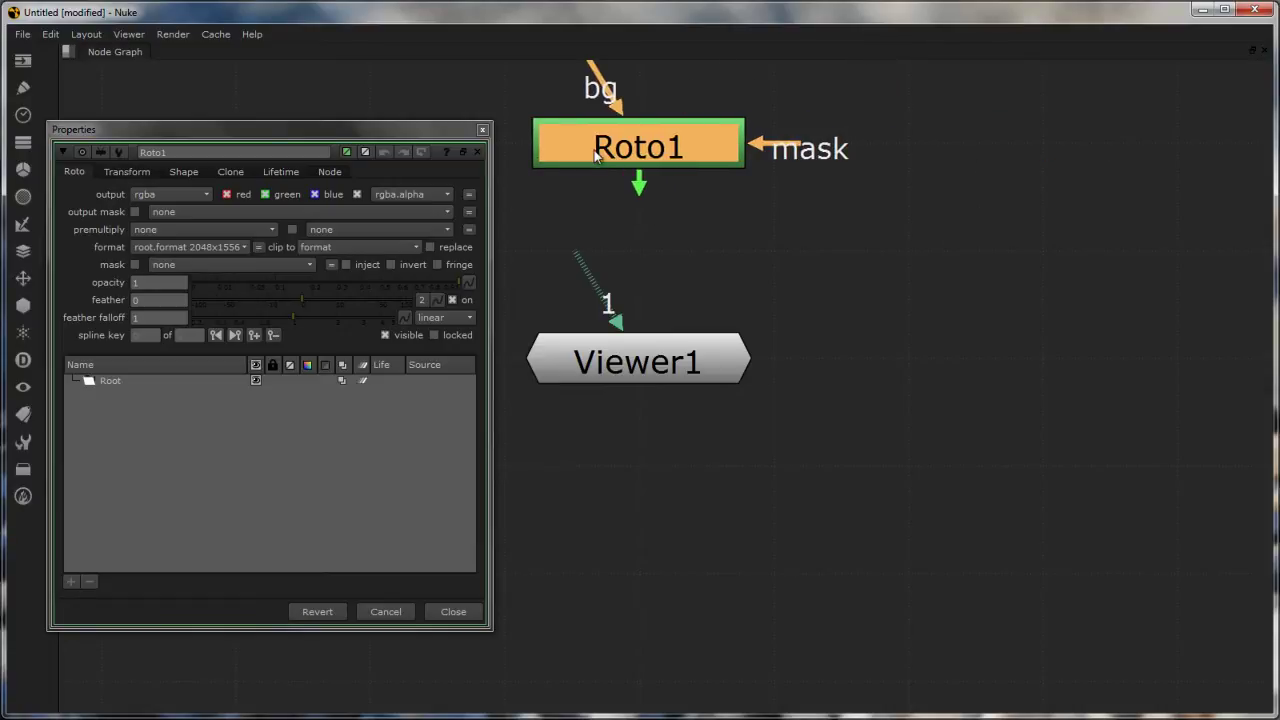
key("1")
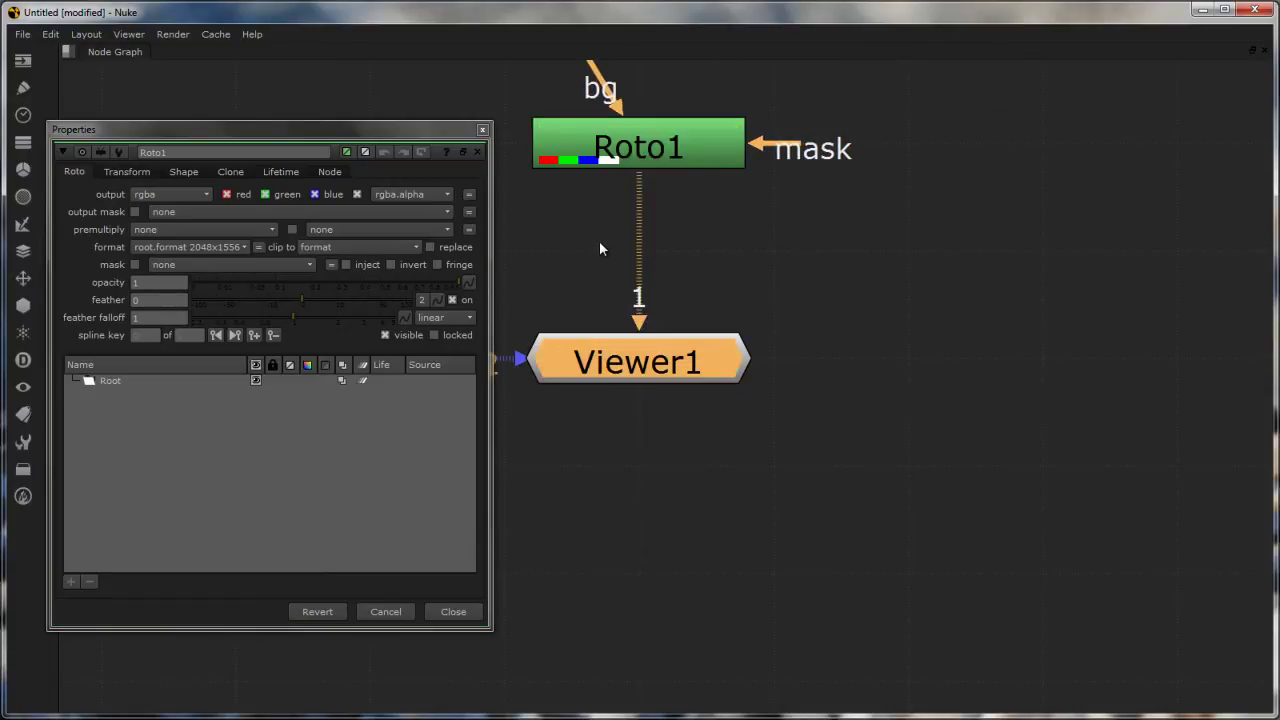
left_click_drag(523, 88, 887, 84)
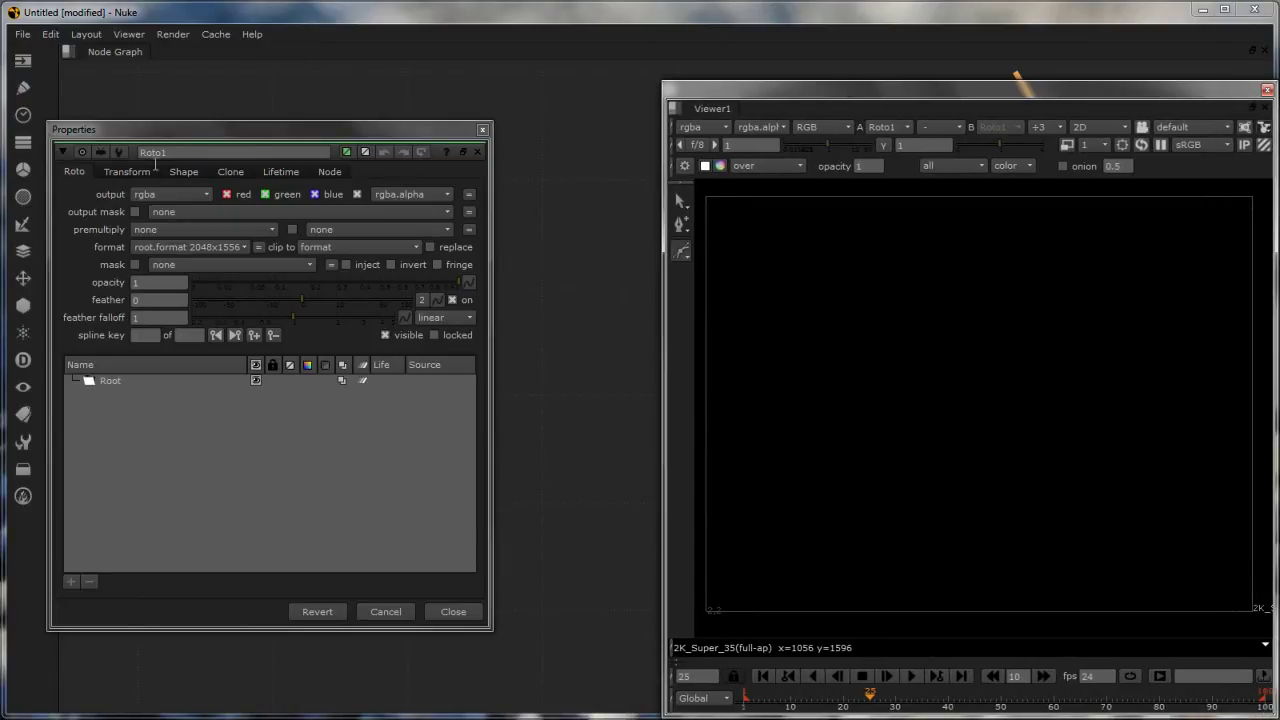
left_click_drag(167, 125, 249, 121)
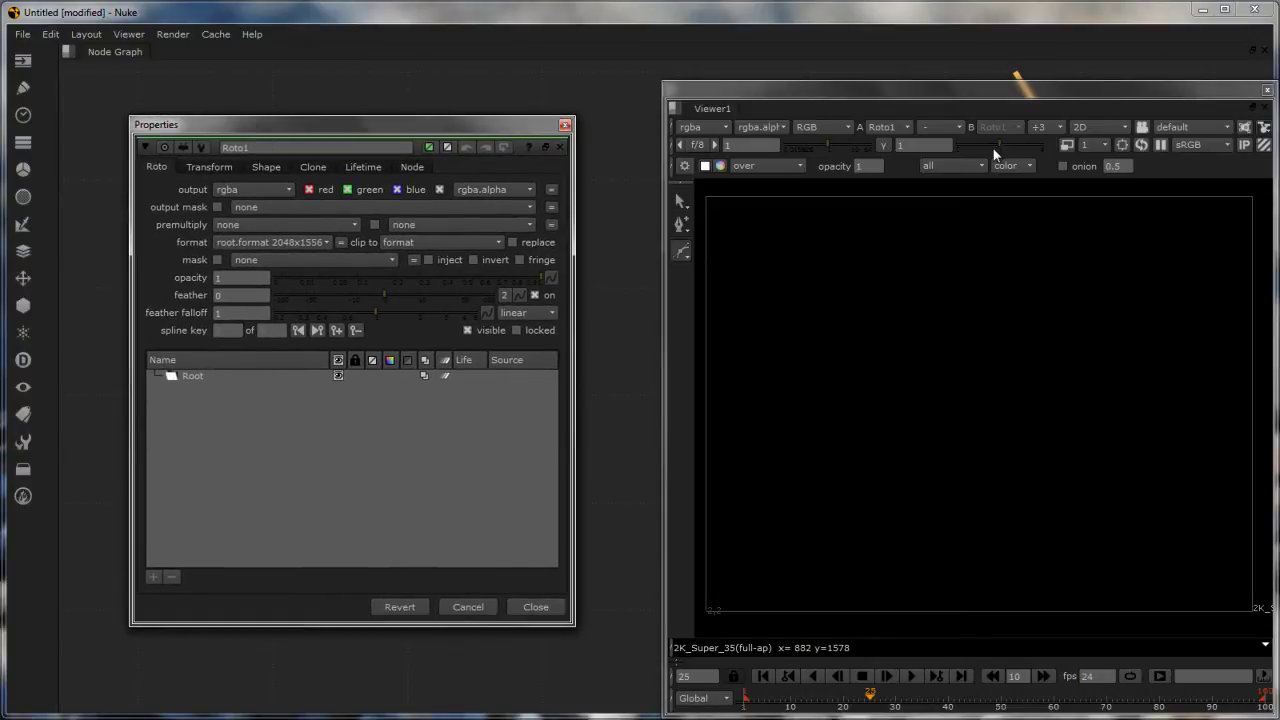
left_click_drag(282, 125, 374, 94)
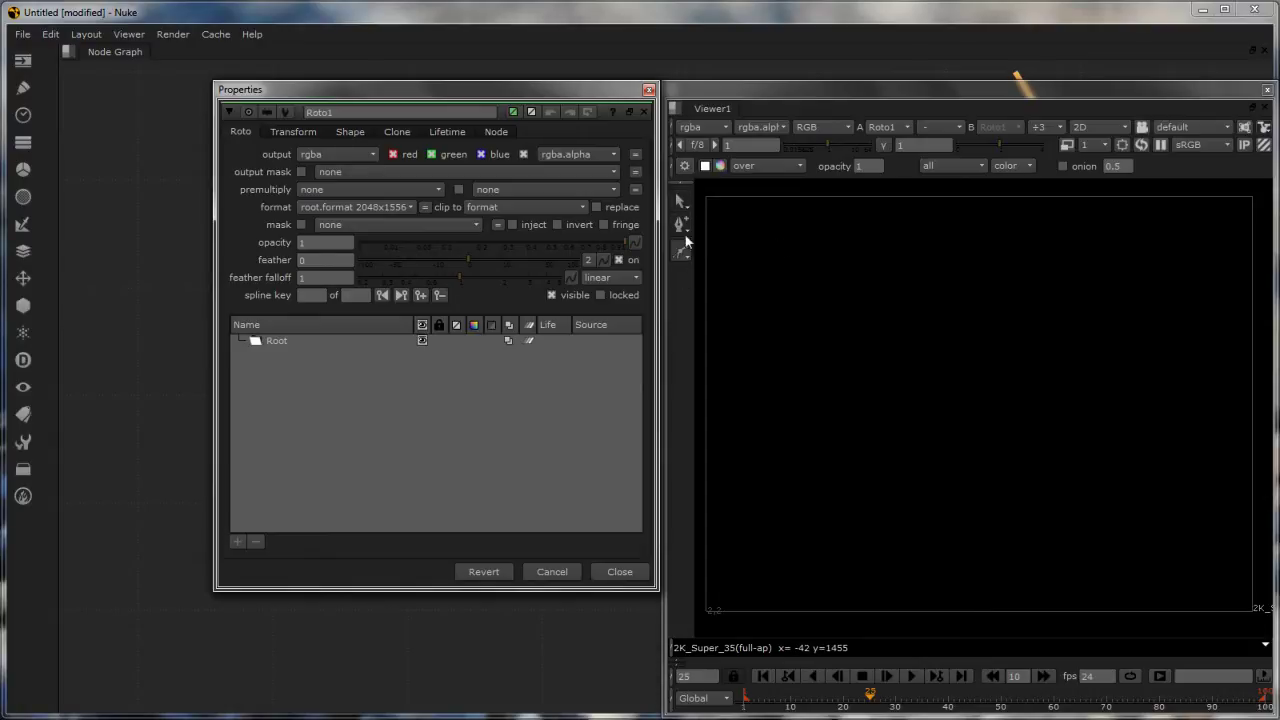
mouse_move(892, 90)
left_mouse_down()
mouse_move(501, 90)
mouse_move(871, 100)
left_mouse_up()
left_click(1144, 286)
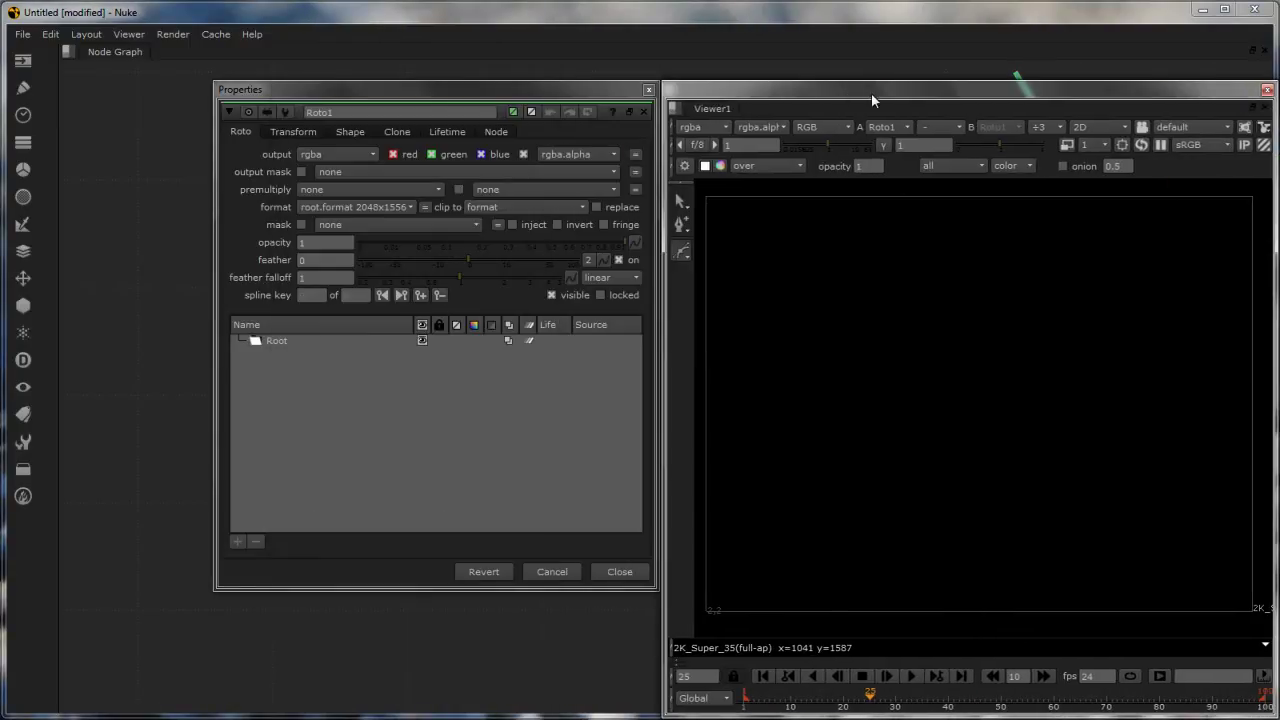
left_click(647, 89)
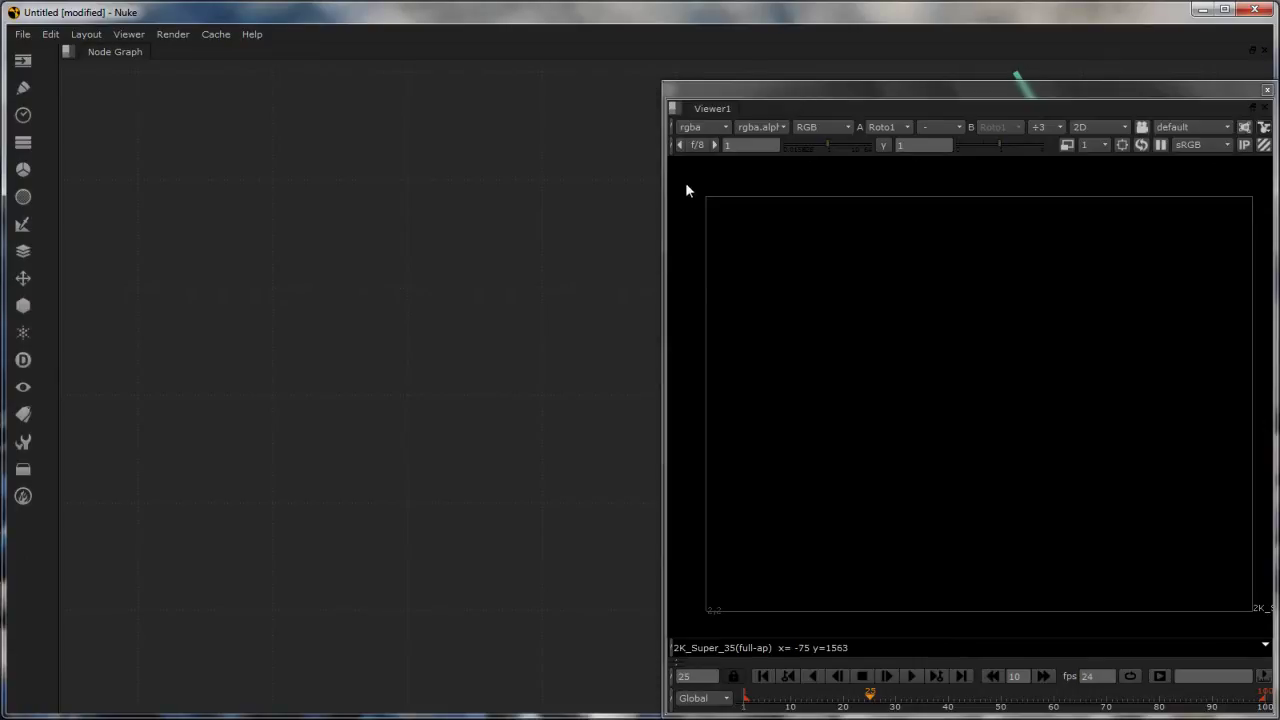
left_click_drag(826, 98, 826, 265)
double_click(1037, 195)
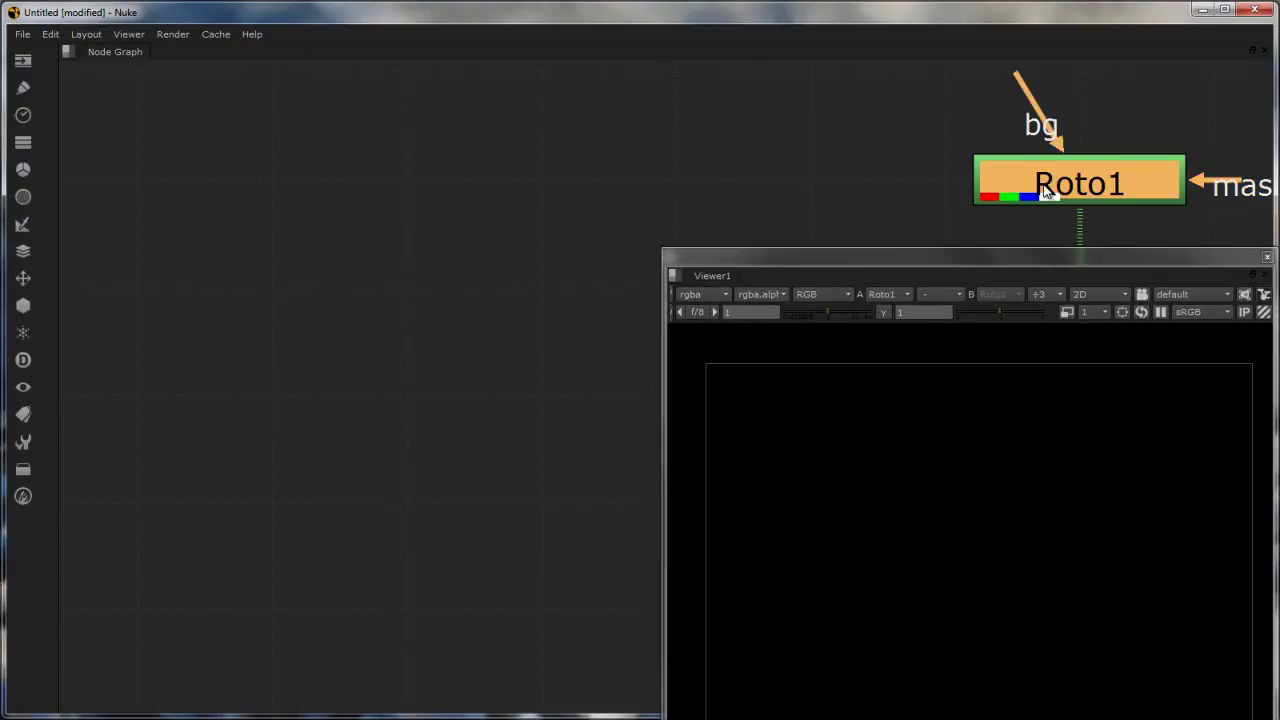
left_click_drag(997, 256, 993, 104)
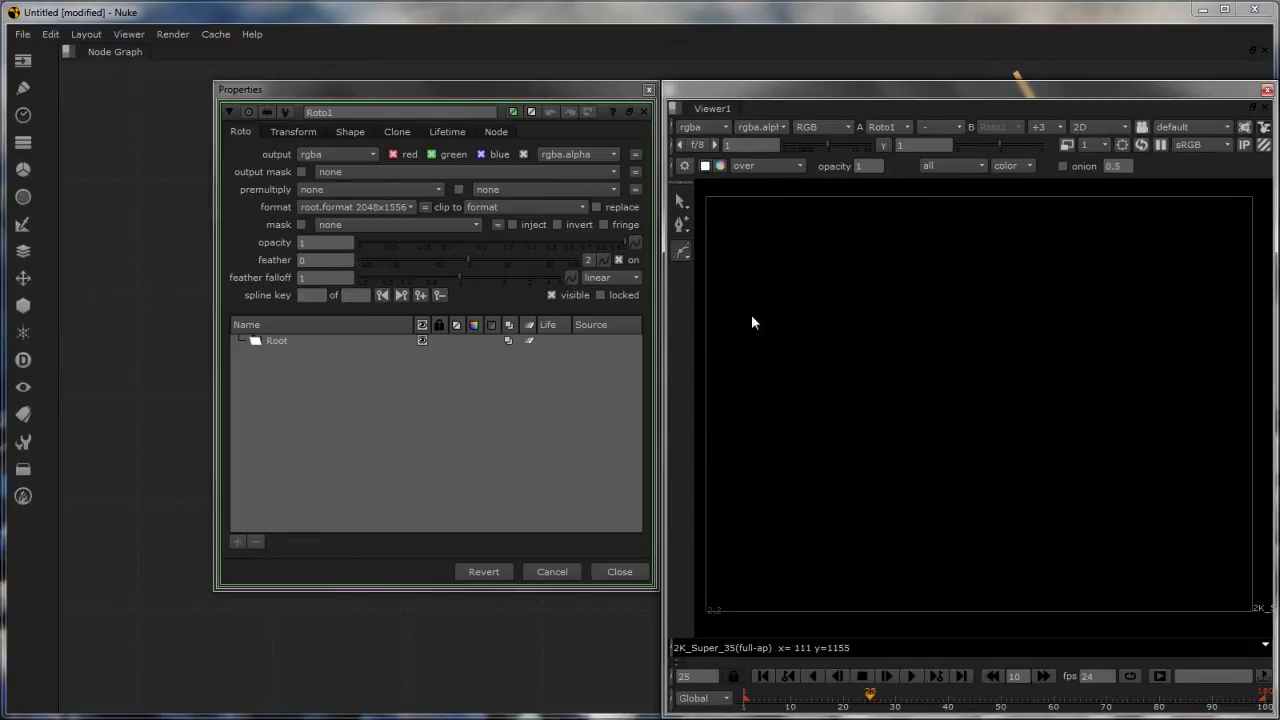
Draw a seven-point Bezier shape across the frame center and close it at its first point
right_click(685, 258)
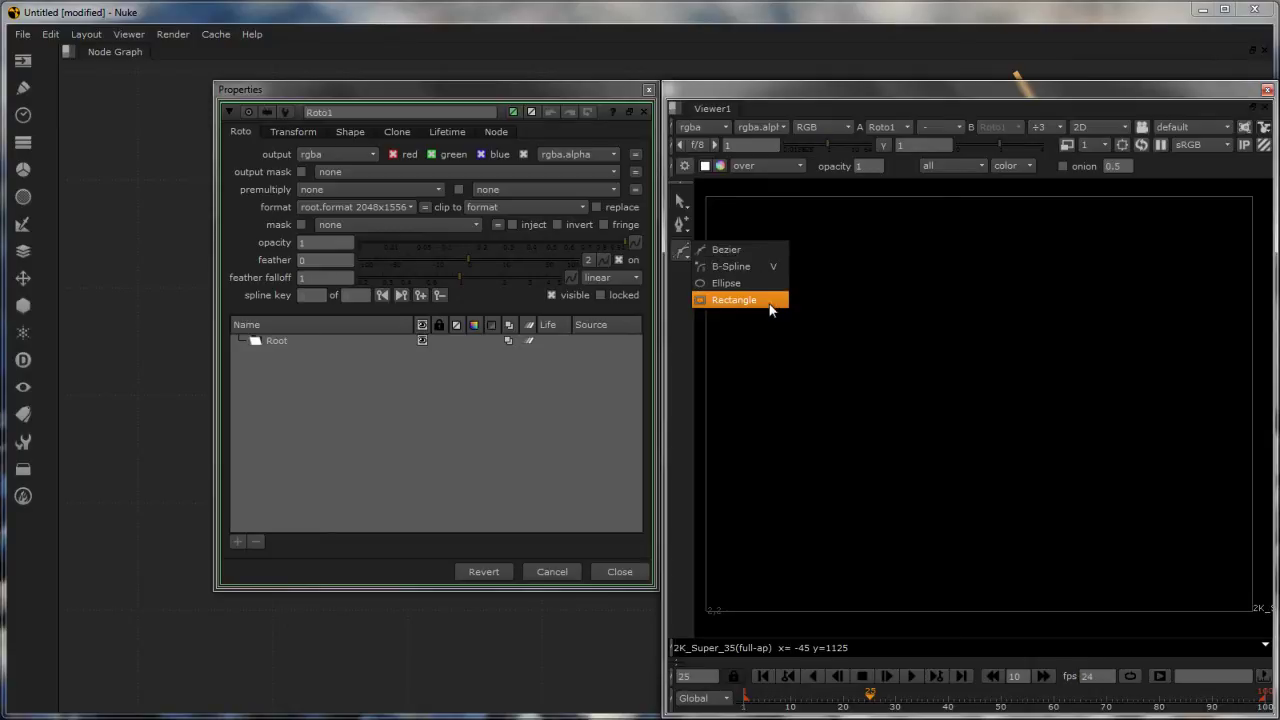
left_click(23, 87)
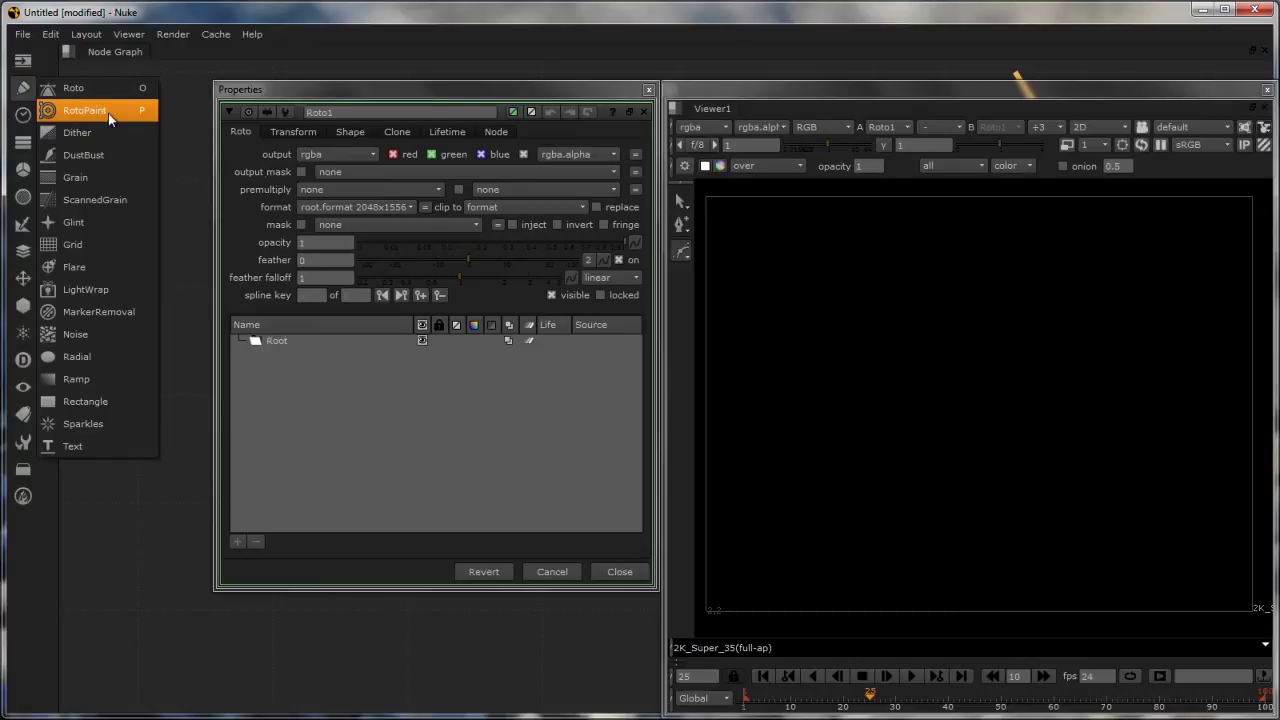
left_click(688, 282)
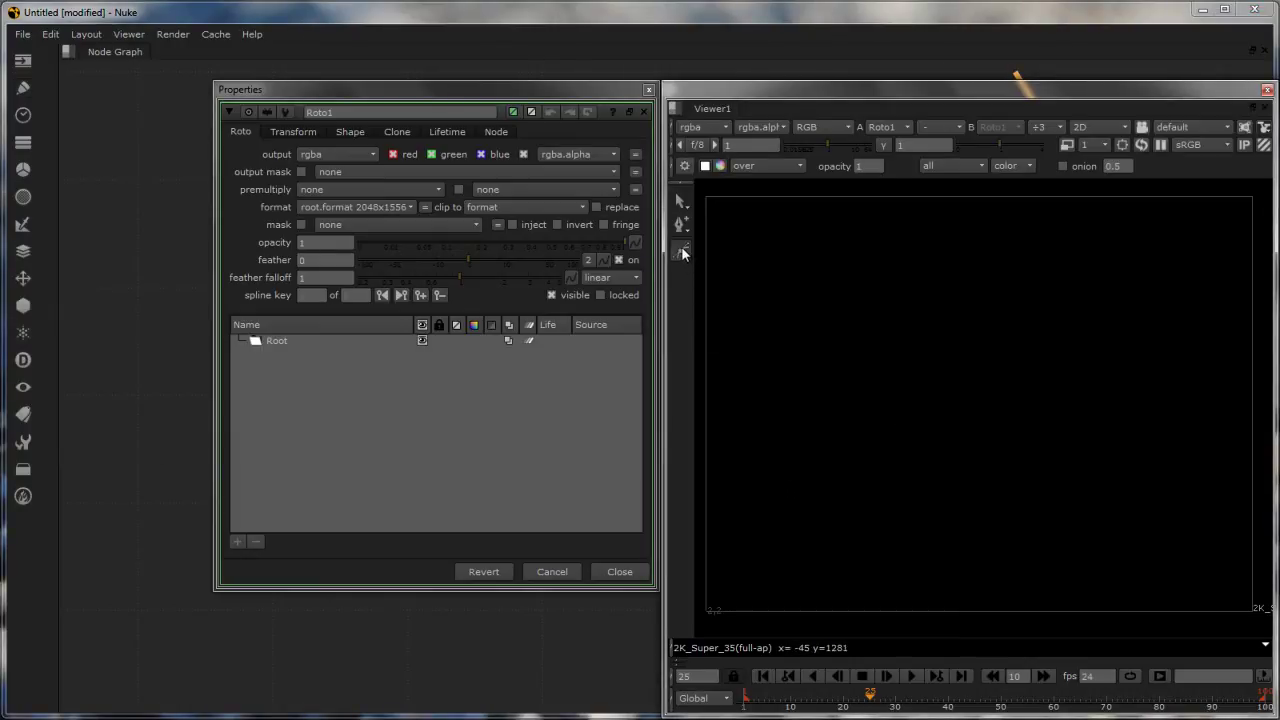
left_click_drag(861, 292, 929, 266)
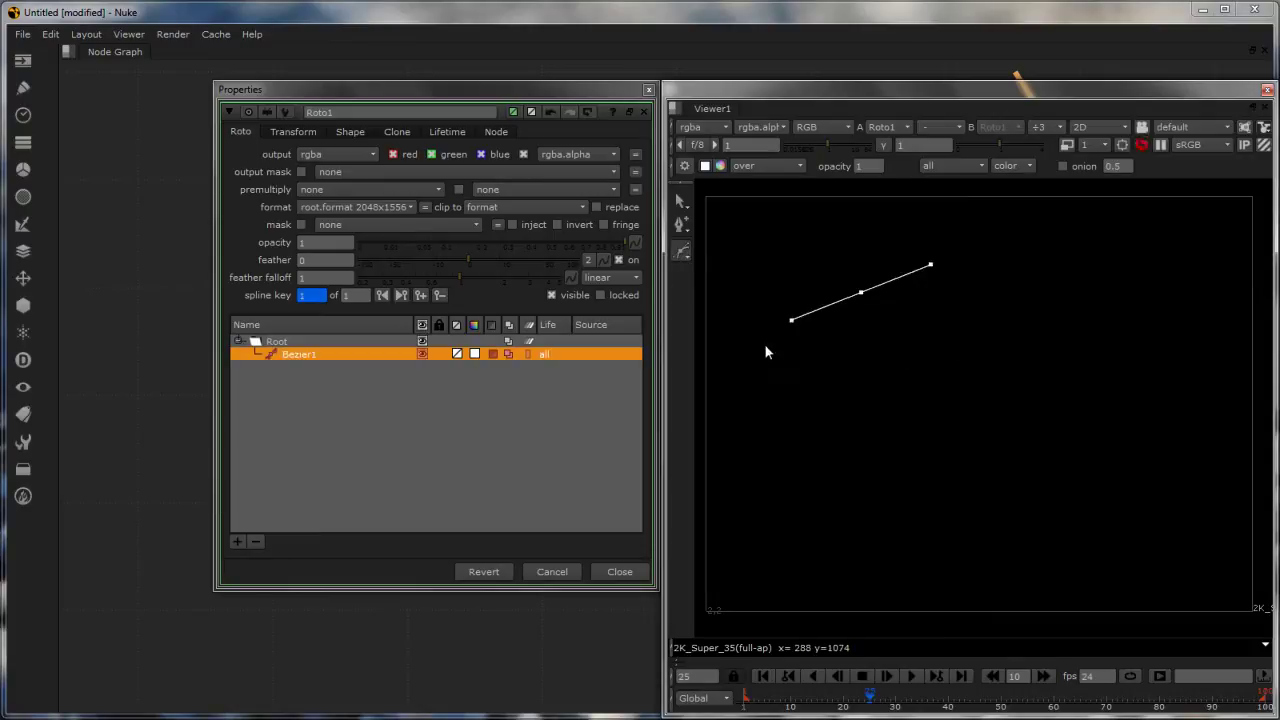
left_click_drag(766, 373, 794, 500)
left_click_drag(916, 525, 975, 505)
left_click_drag(1154, 460, 1207, 557)
left_click_drag(1209, 324, 1130, 274)
left_click_drag(977, 240, 968, 290)
left_click_drag(942, 325, 892, 290)
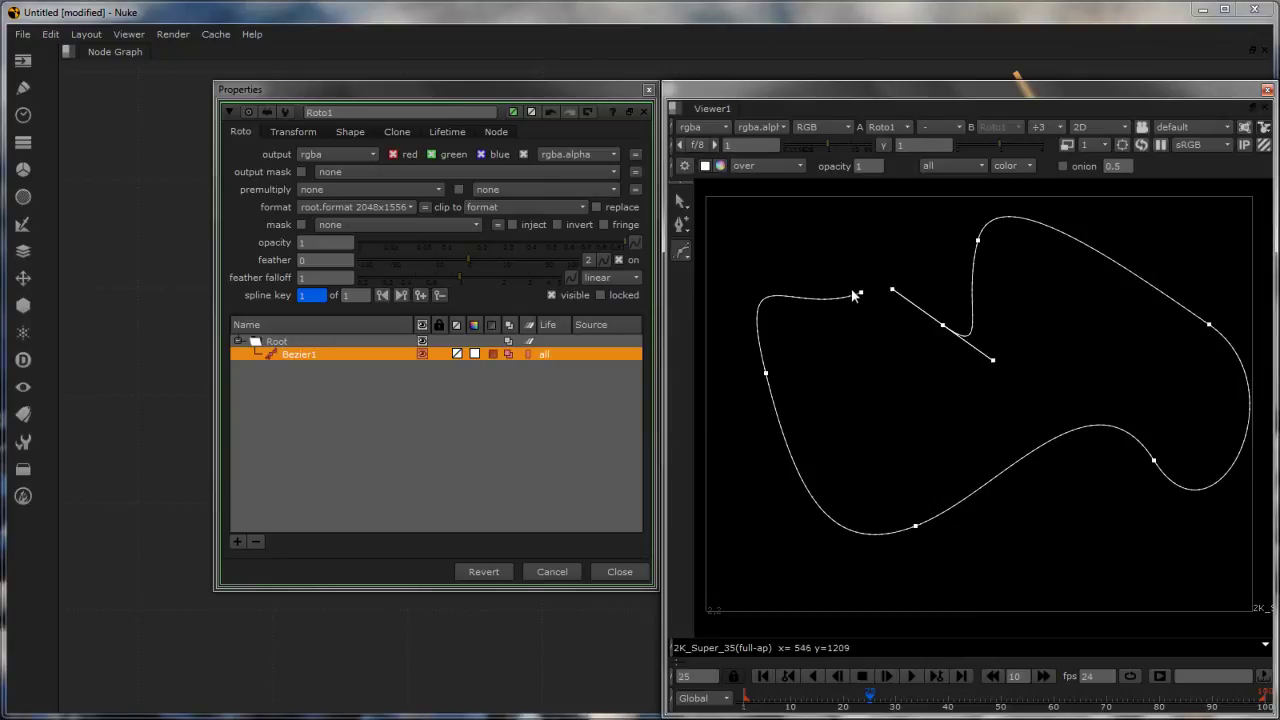
left_click(861, 294)
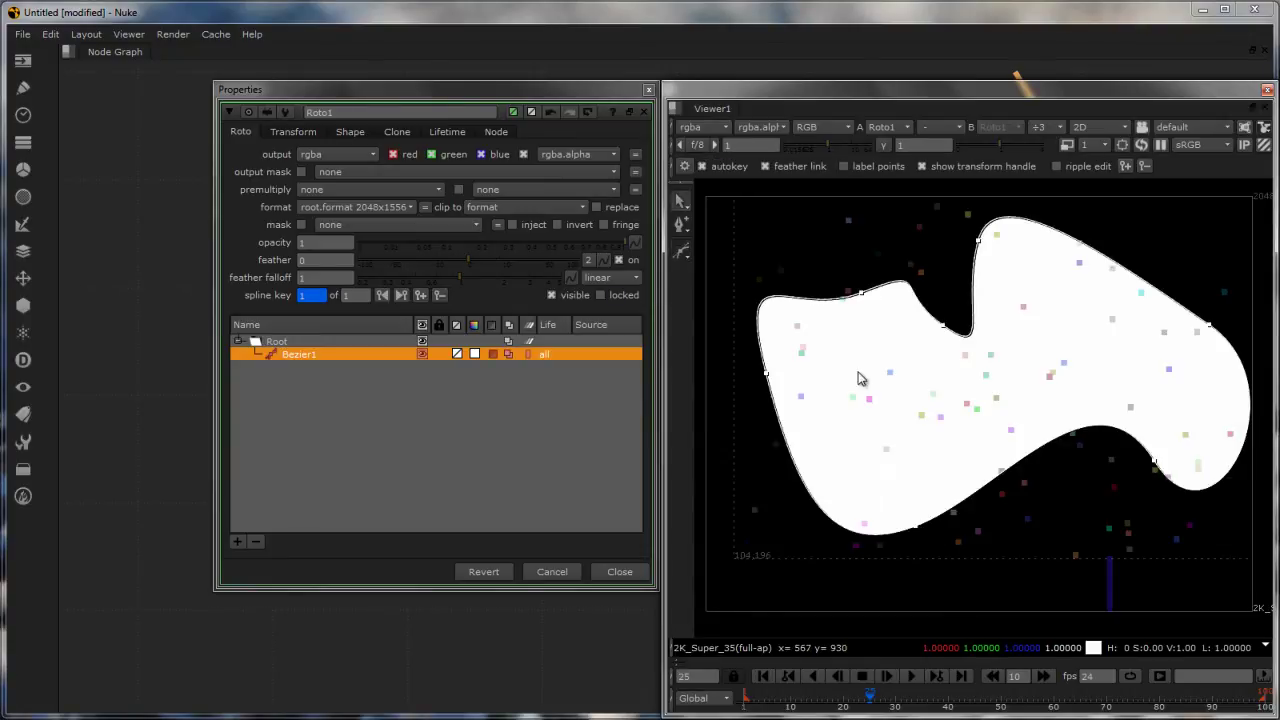
Set Bezier1's fill colour to purple on the colour wheel
left_click(476, 359)
left_click(476, 359)
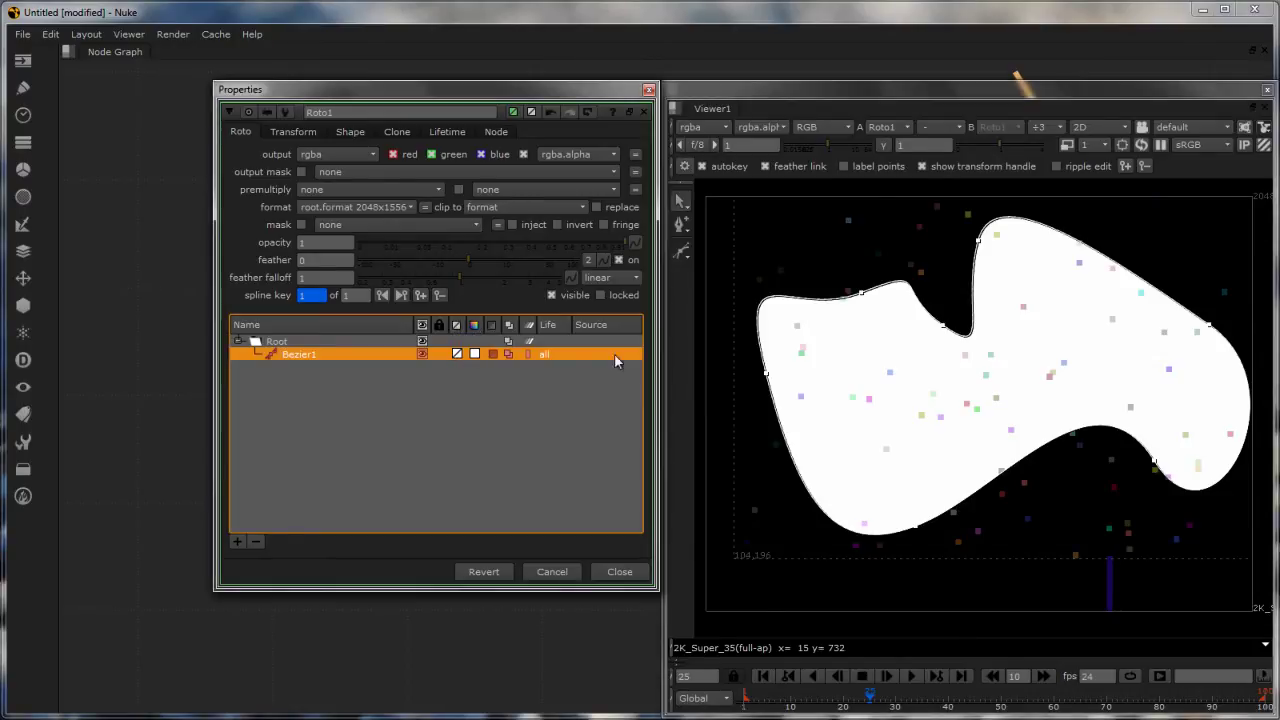
left_click_drag(838, 340, 452, 423)
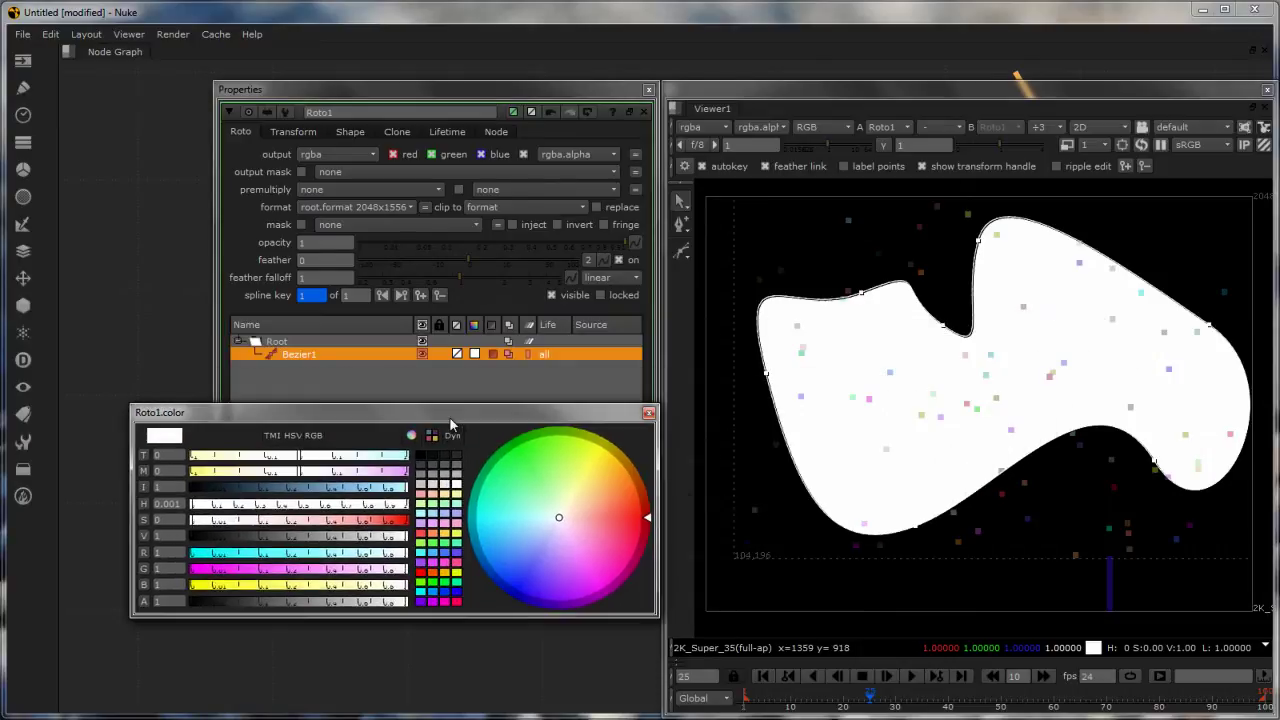
mouse_move(620, 590)
left_mouse_down()
mouse_move(620, 533)
mouse_move(584, 446)
mouse_move(636, 518)
mouse_move(606, 583)
mouse_move(543, 591)
left_mouse_up()
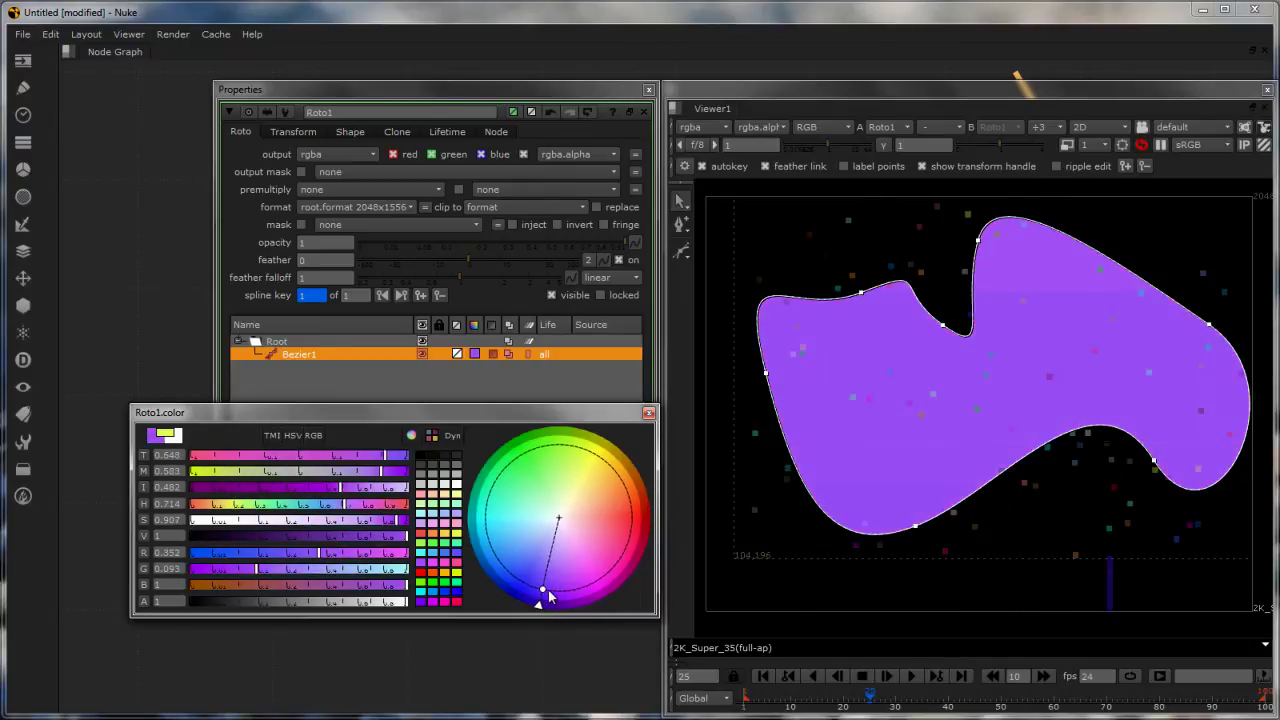
left_click(649, 412)
left_click(886, 285)
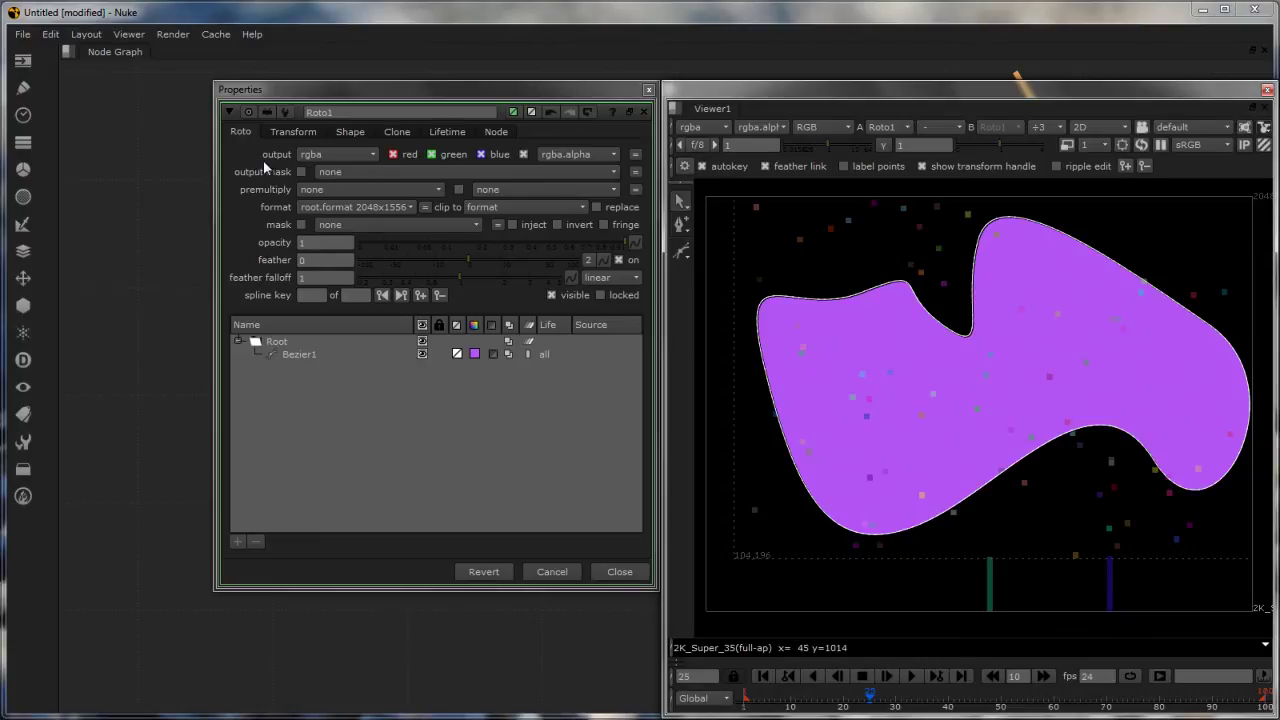
Set Roto1's output to other layers > rotopaint_mask and collapse its properties
left_click(277, 91)
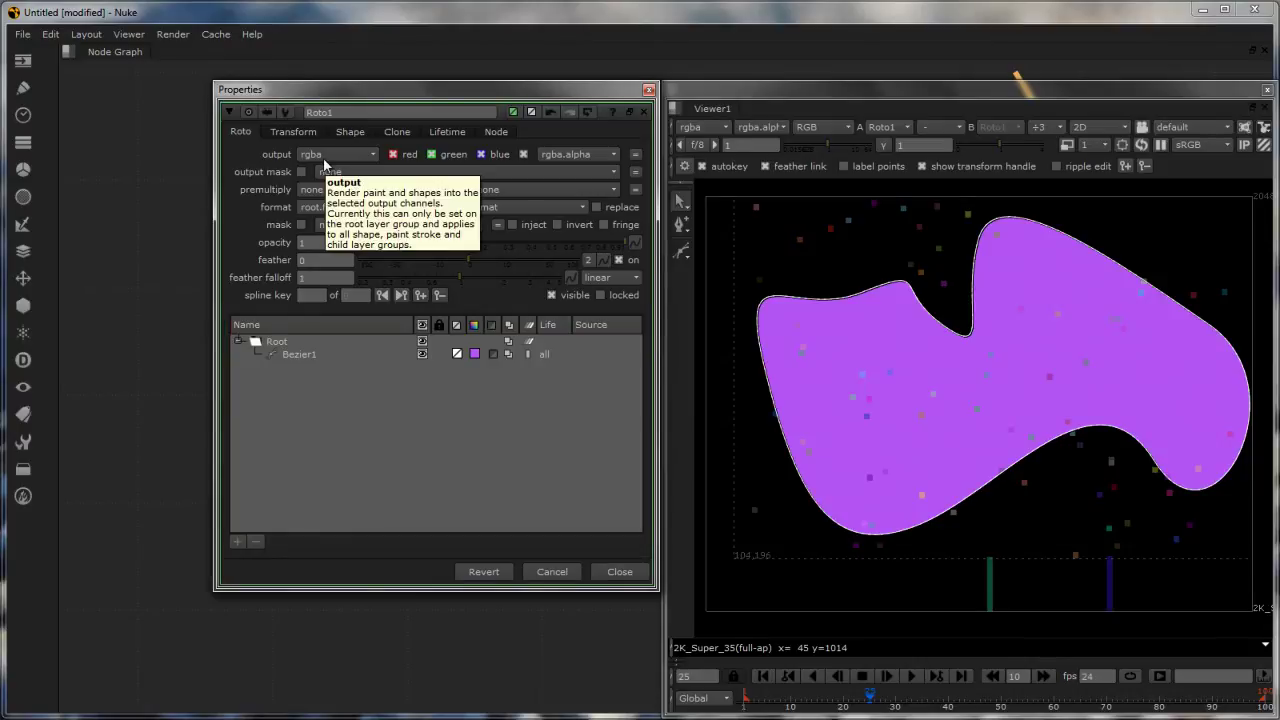
left_click(324, 158)
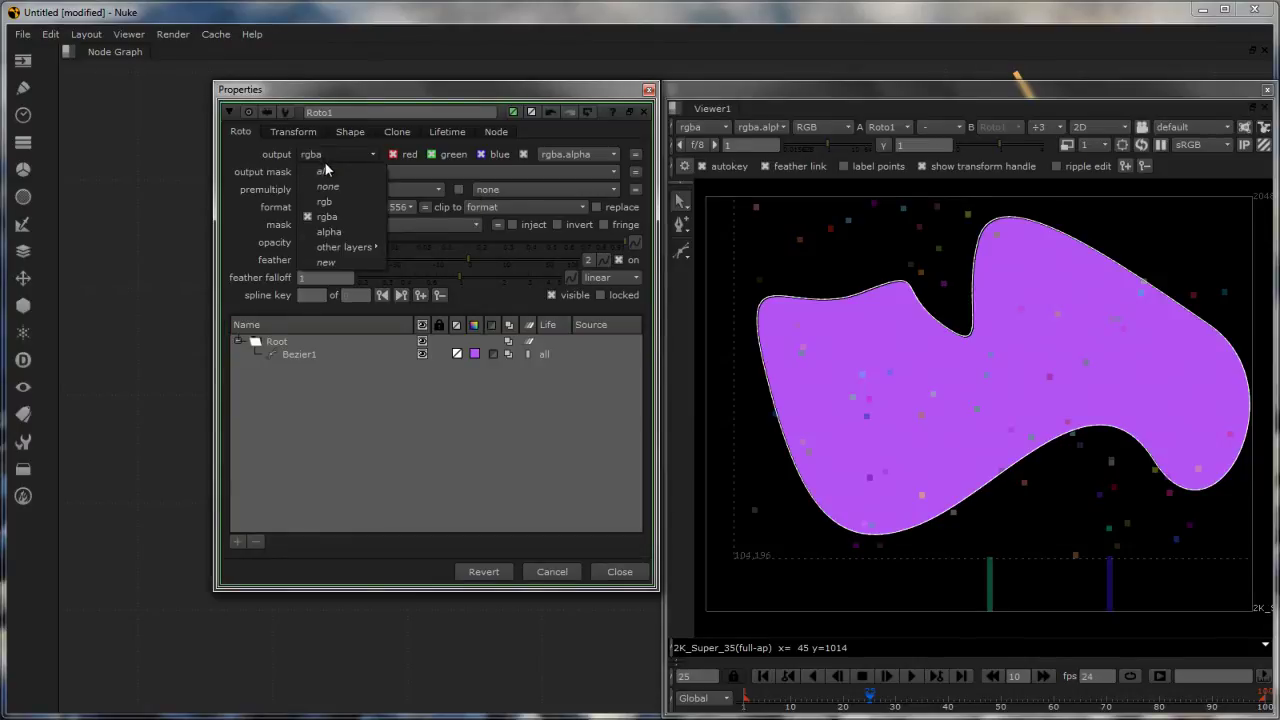
mouse_move(342, 250)
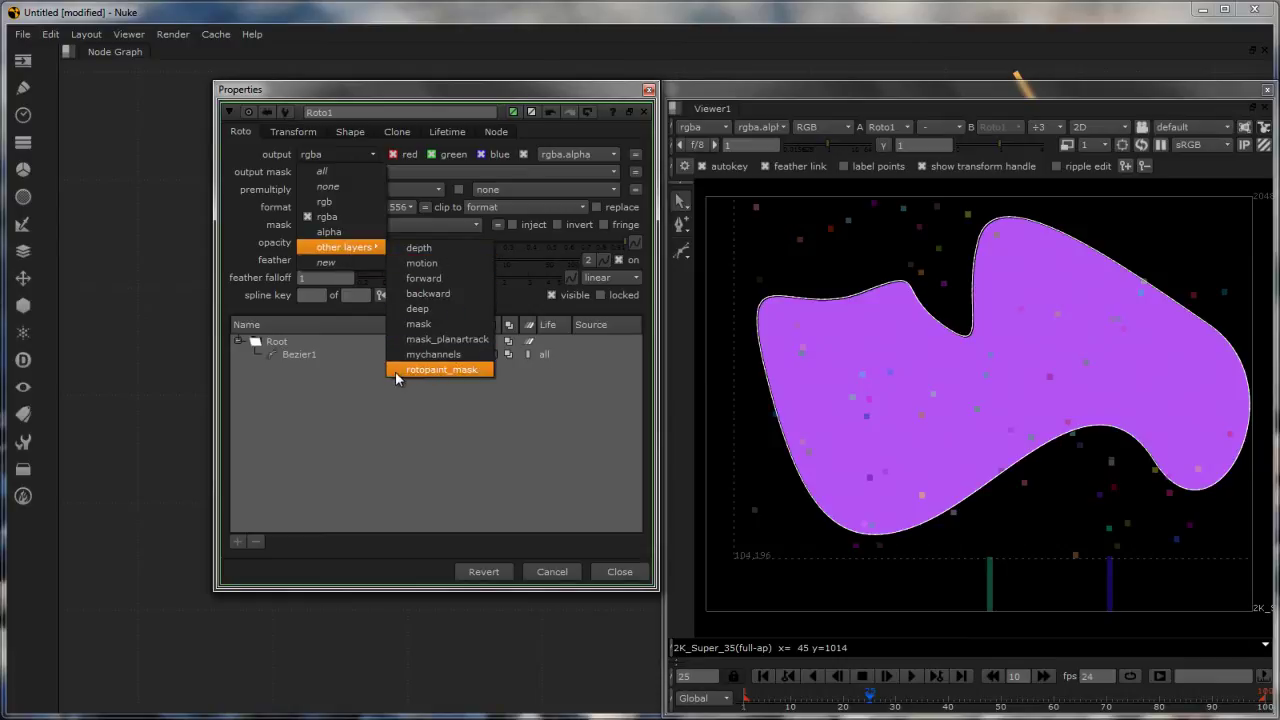
left_click(469, 371)
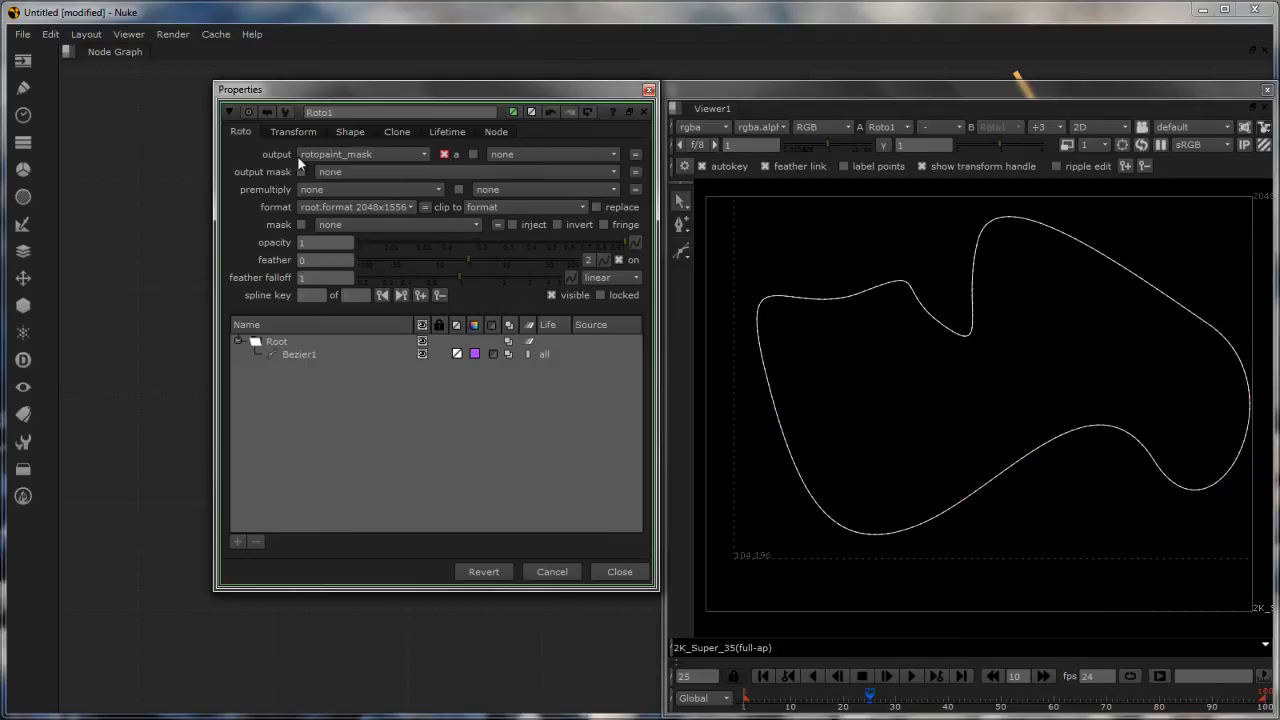
mouse_move(356, 87)
left_mouse_down()
mouse_move(279, 132)
mouse_move(380, 80)
mouse_move(347, 85)
left_mouse_up()
left_click(1060, 525)
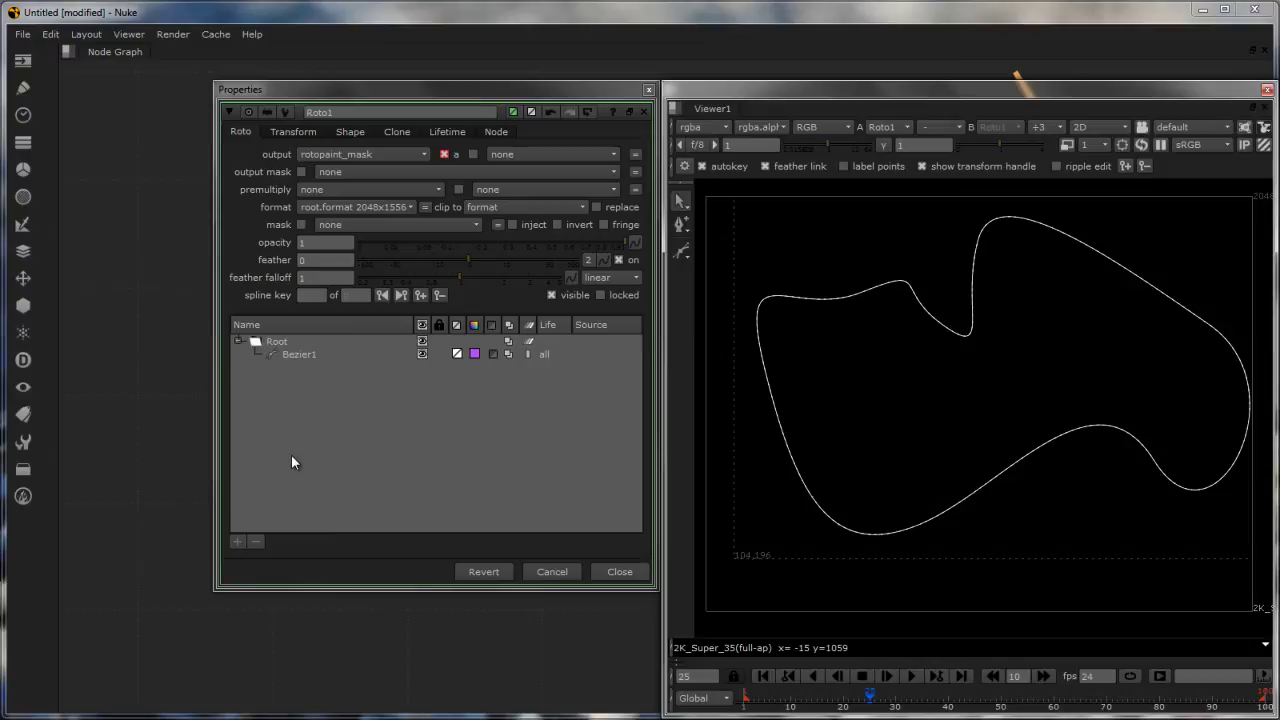
left_click(229, 113)
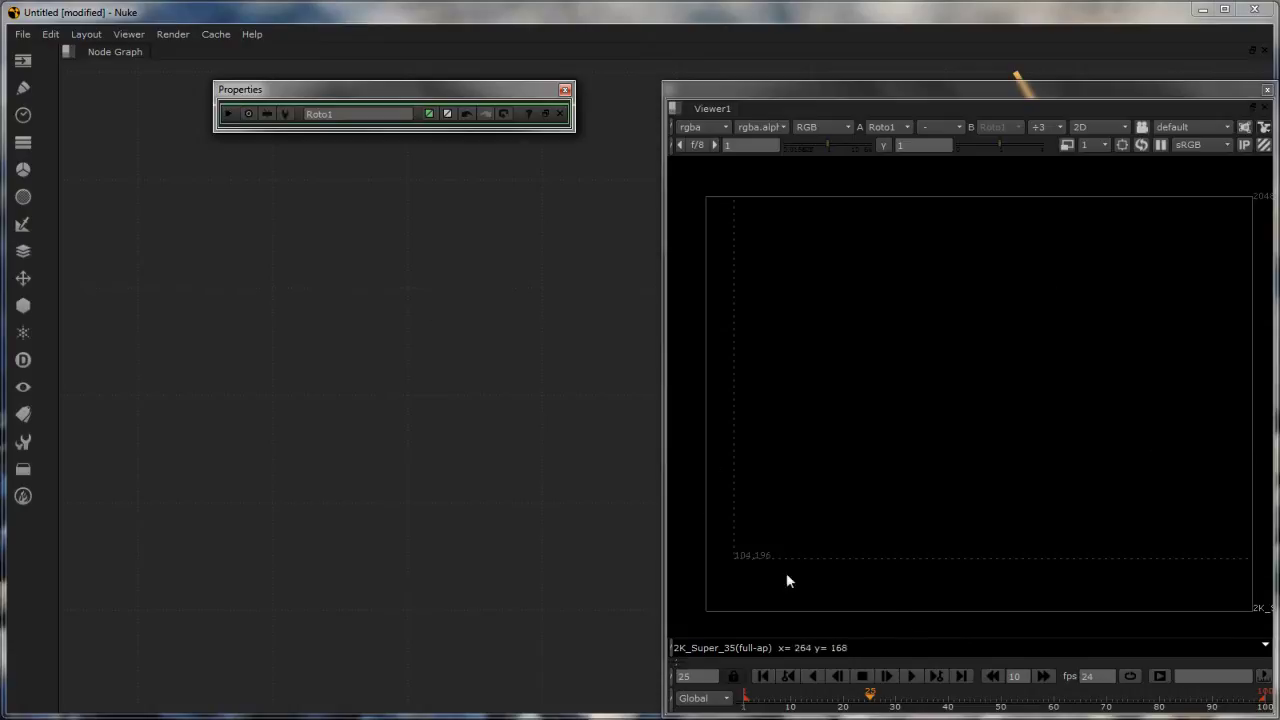
Draw a closed five-point Bezier2 shape in the upper left overlapping Bezier1
left_click(227, 114)
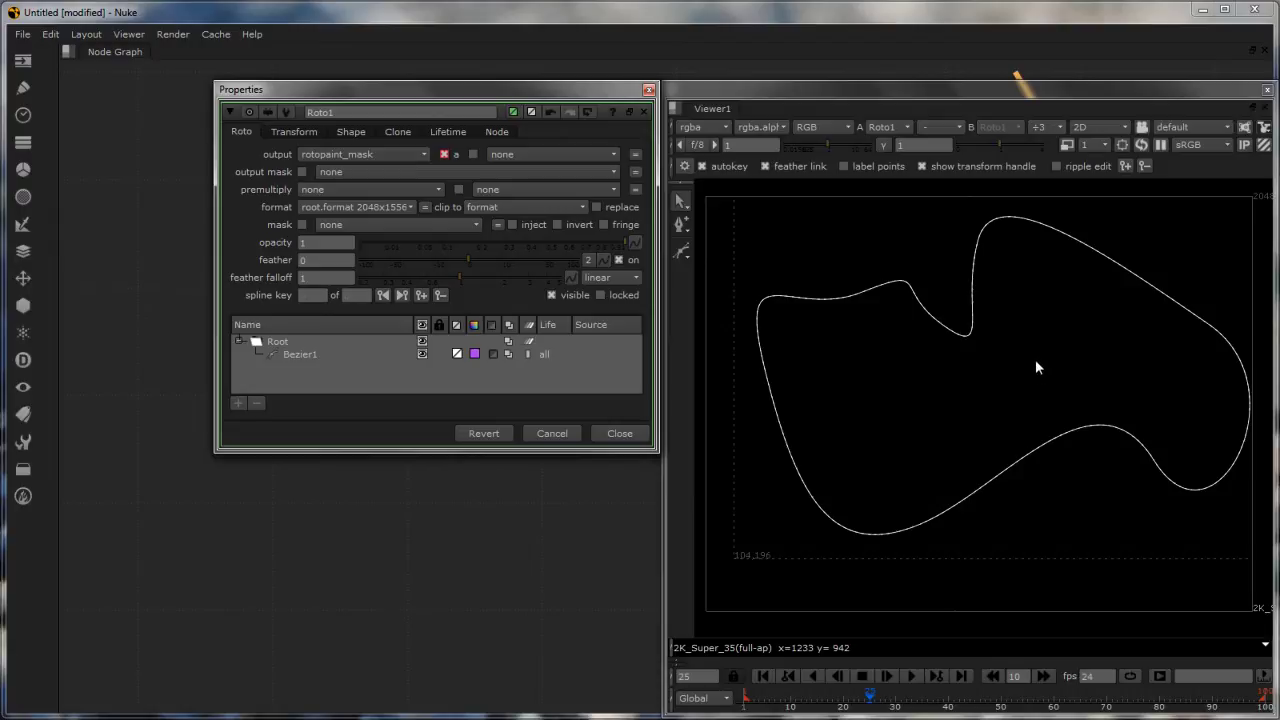
left_click(684, 251)
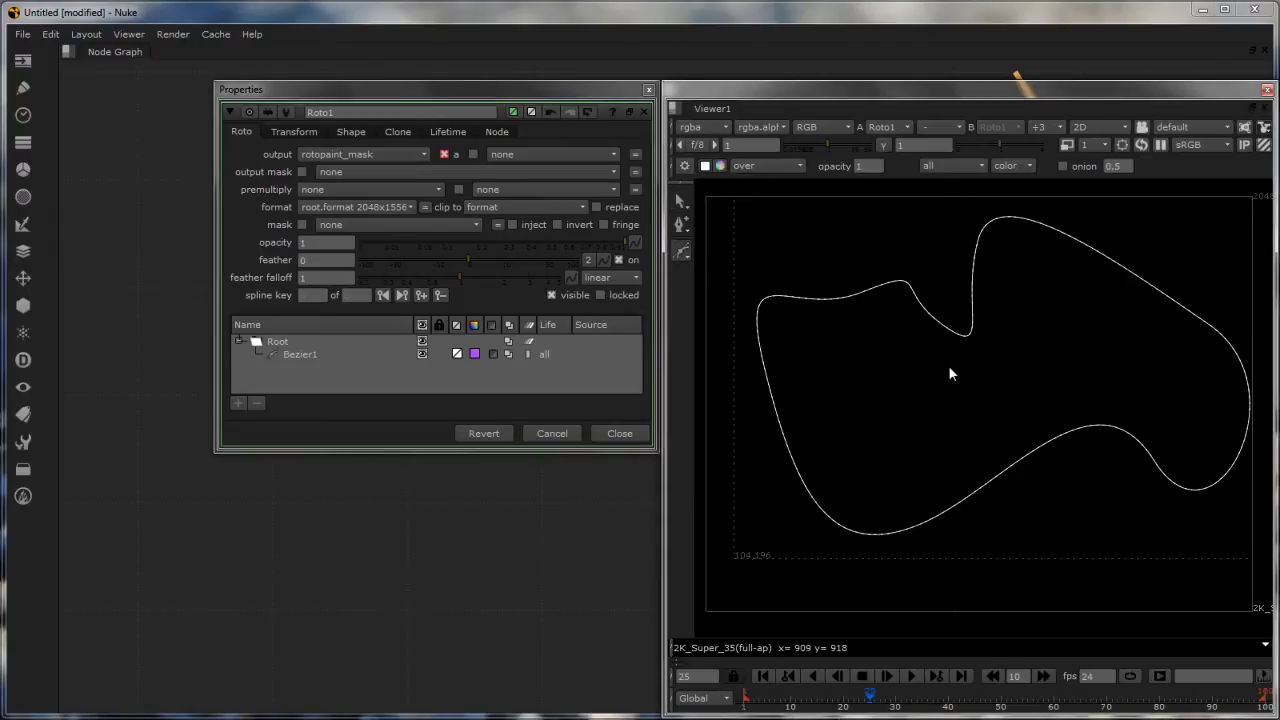
left_click(955, 263)
left_click(883, 414)
left_click(809, 367)
left_click(785, 260)
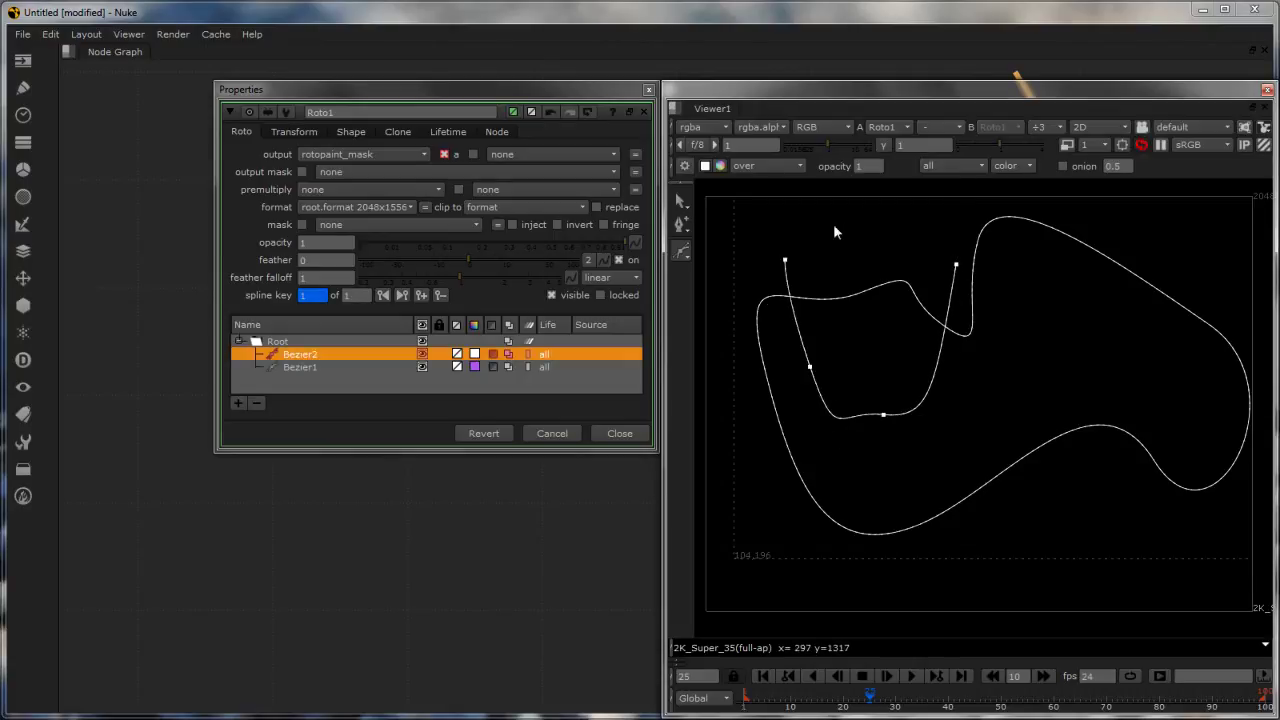
left_click_drag(891, 231, 940, 247)
left_click(955, 263)
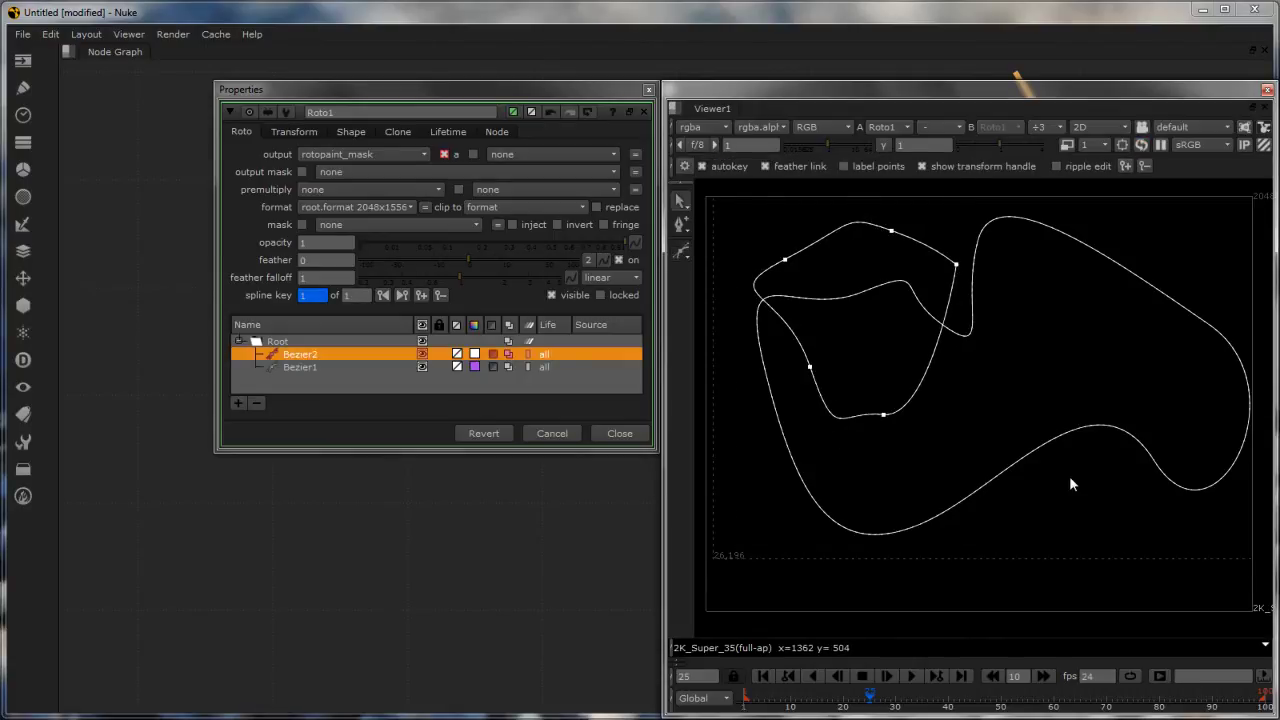
Draw a closed five-point Bezier3 shape in the lower right and enlarge the properties panel
left_click(1103, 519)
left_click(792, 381)
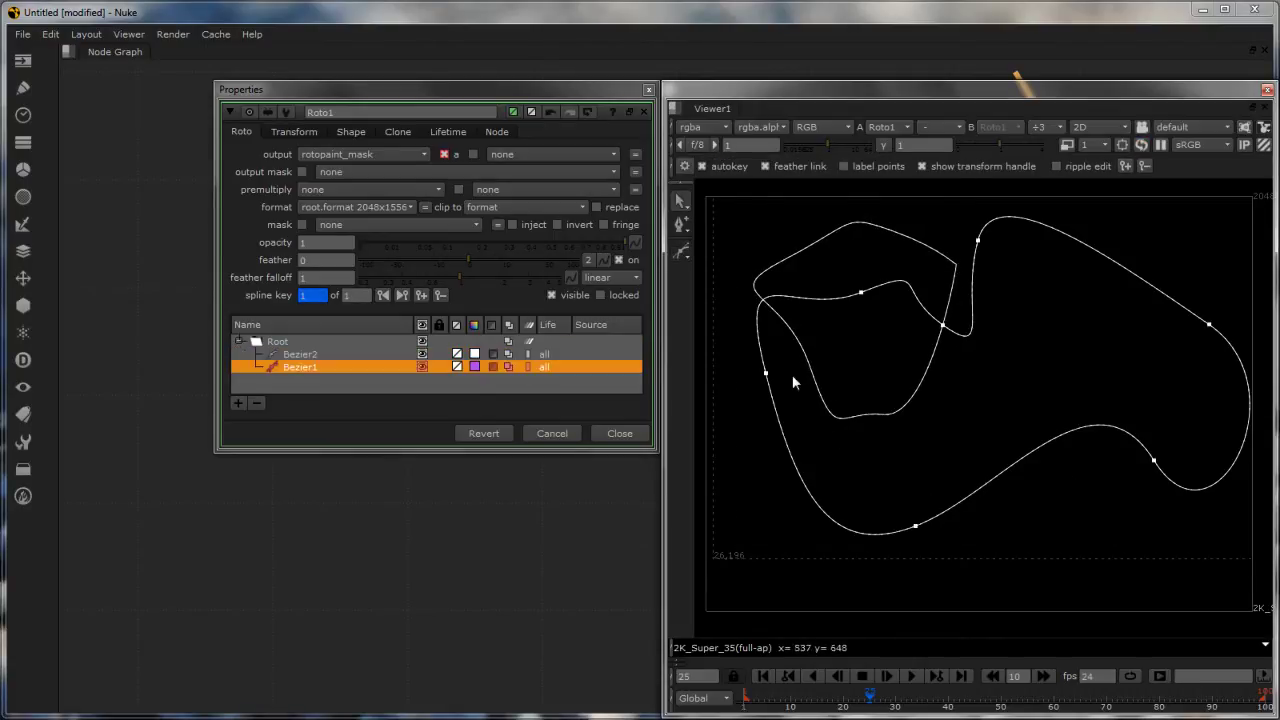
left_click(679, 250)
left_click(1036, 543)
left_click_drag(936, 467, 1006, 377)
left_click(1012, 379)
left_click(1107, 398)
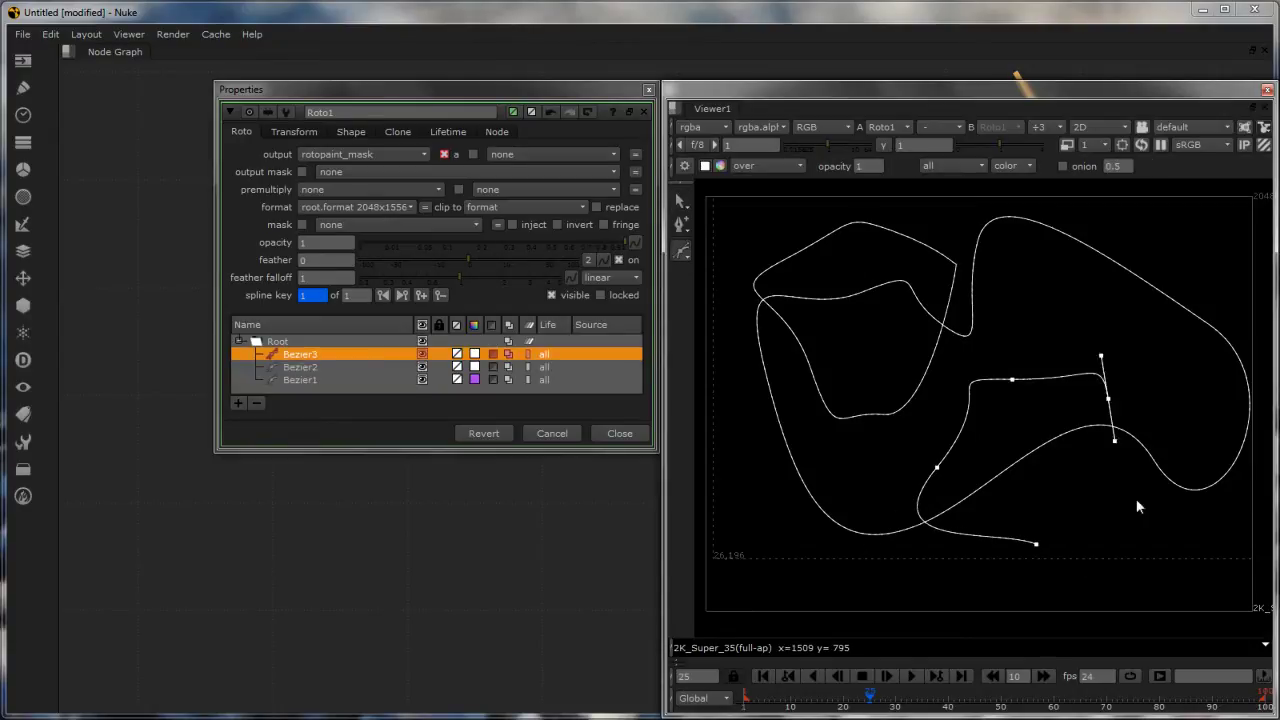
left_click_drag(1147, 508, 1180, 521)
left_click(1036, 545)
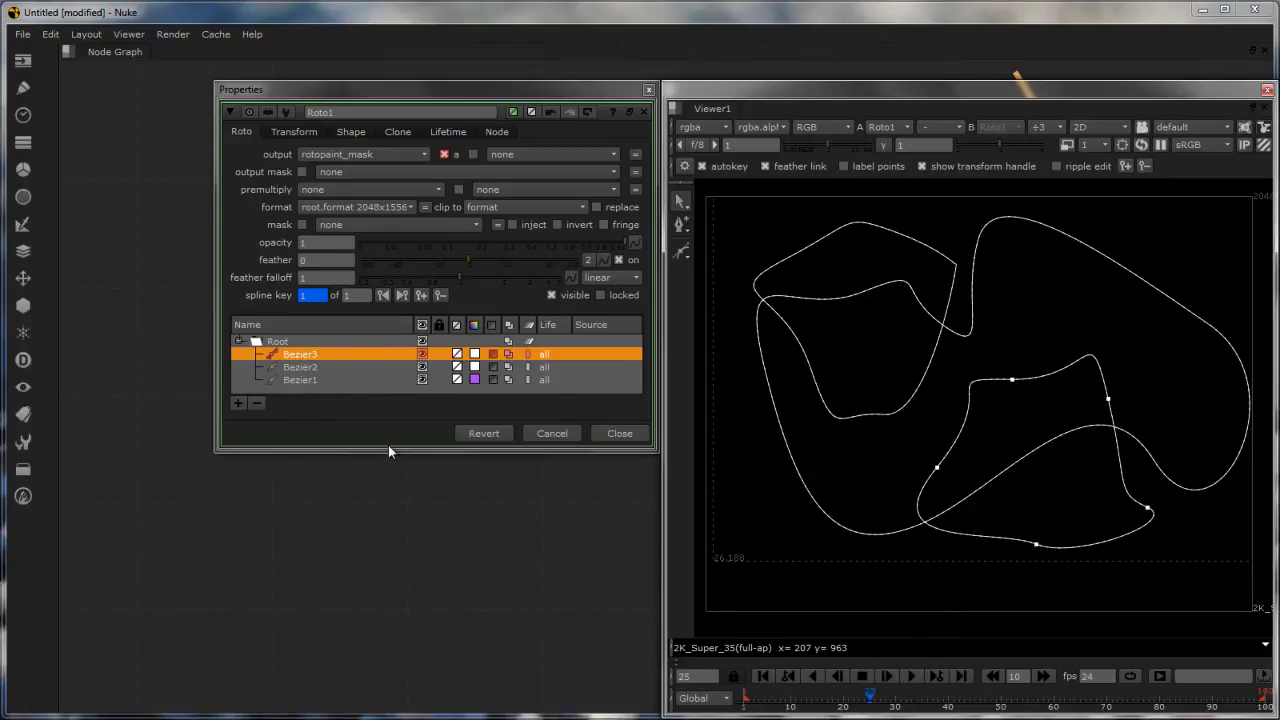
left_click_drag(388, 450, 391, 688)
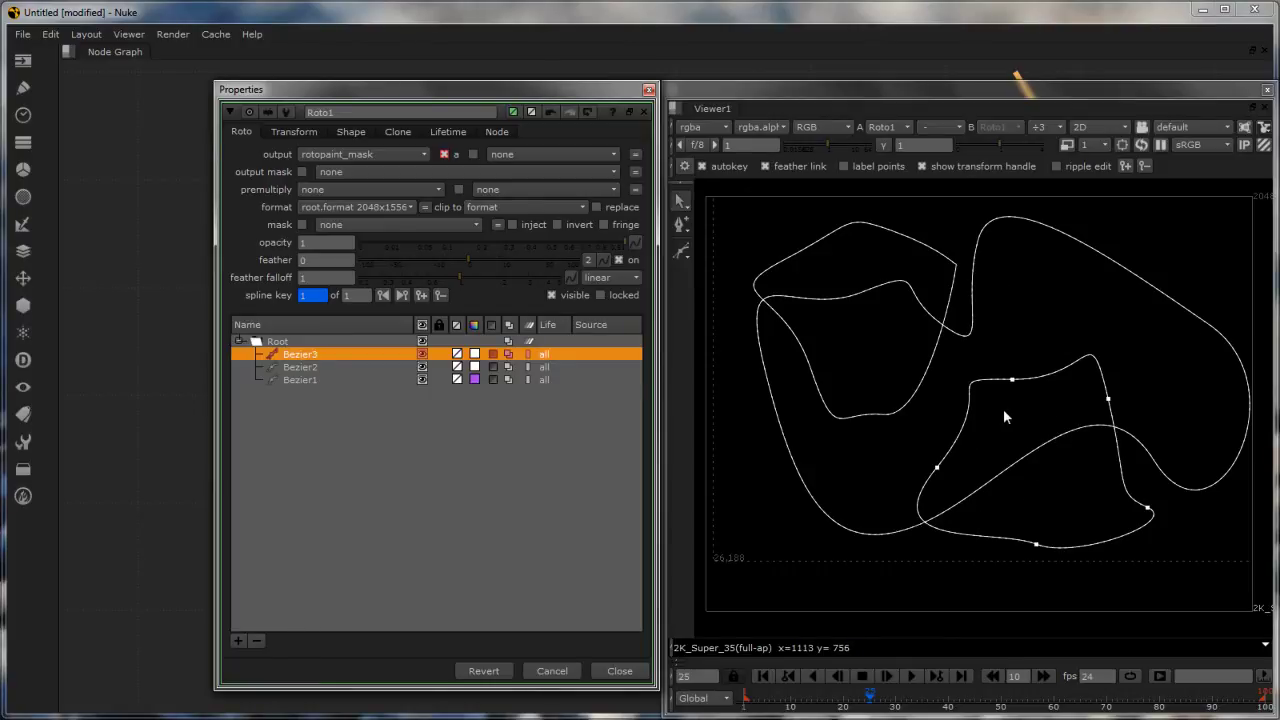
Set overlay colours to blue for Bezier3, yellow for Bezier2 and red for Bezier1
left_click(457, 355)
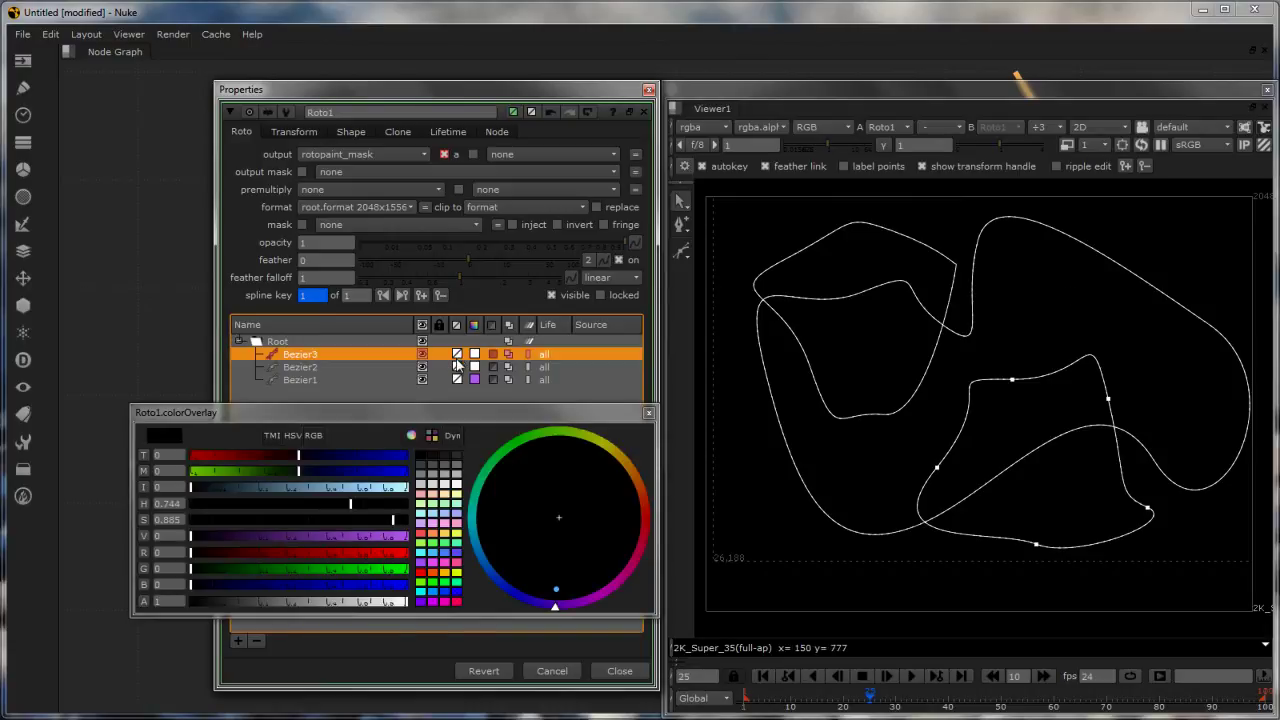
left_click_drag(561, 433, 565, 492, "ctrl")
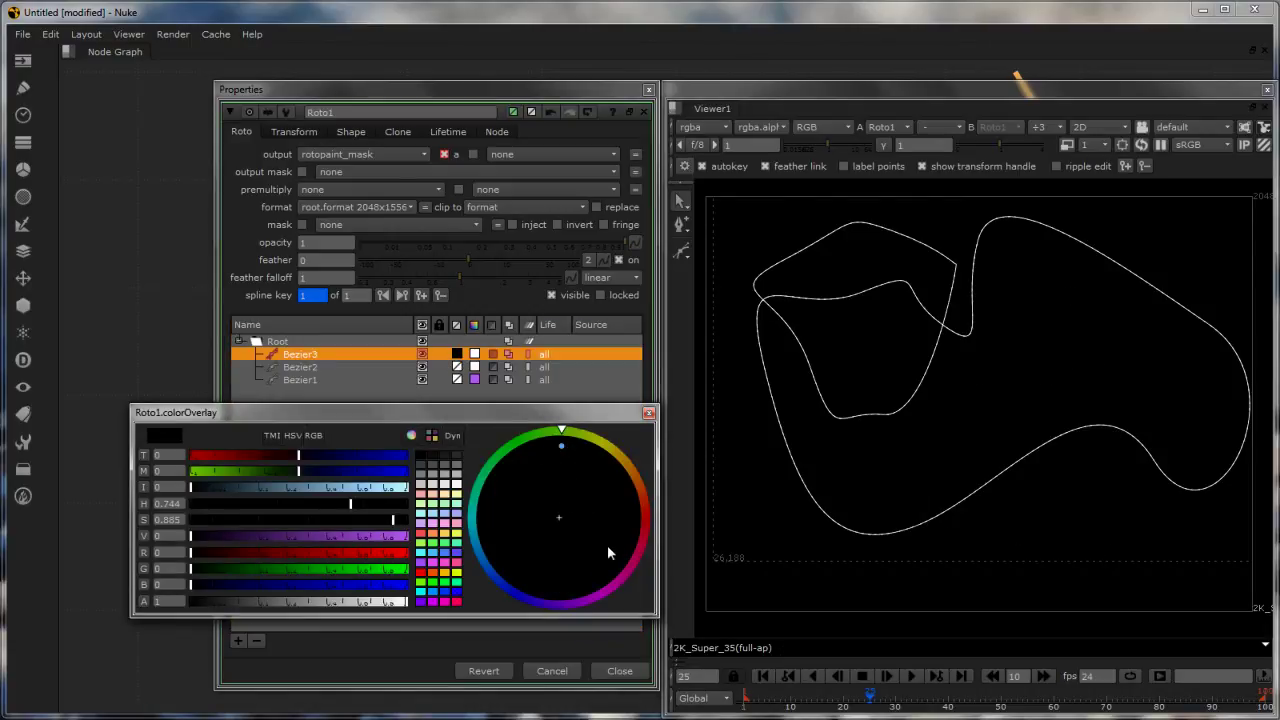
left_click_drag(609, 551, 948, 564, "ctrl")
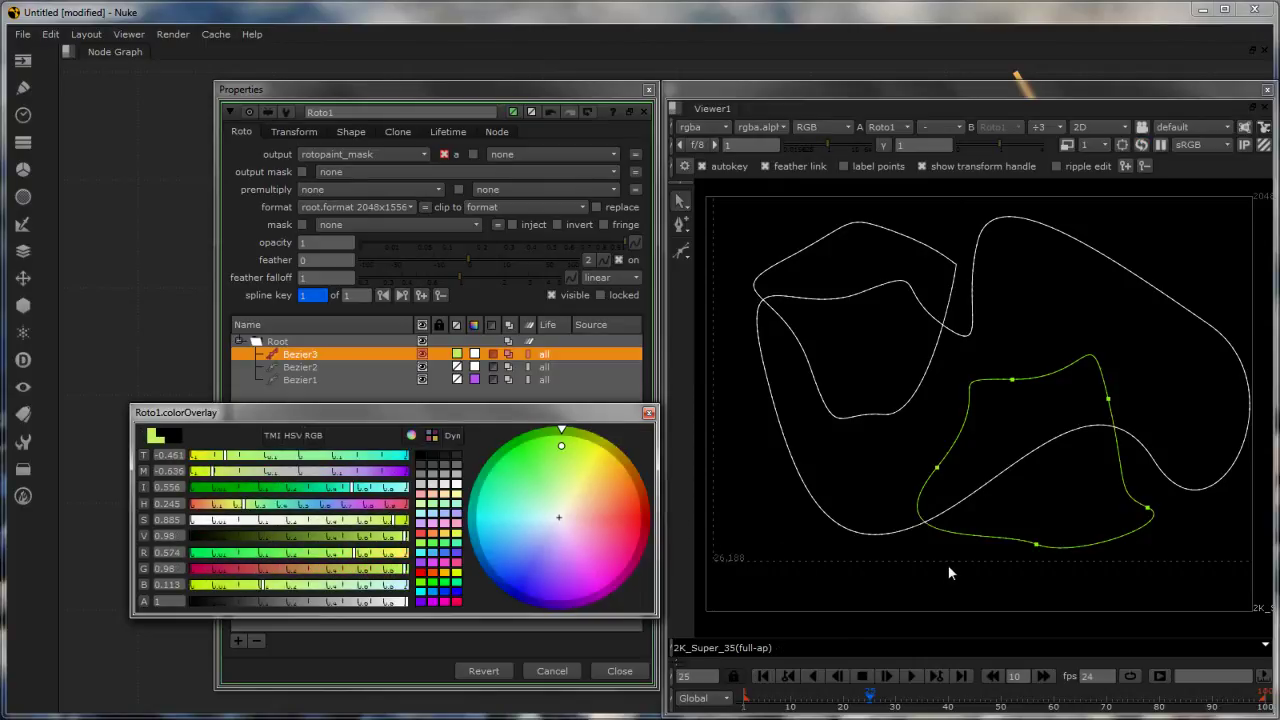
mouse_move(595, 490)
left_mouse_down()
mouse_move(606, 512)
mouse_move(593, 567)
left_mouse_up()
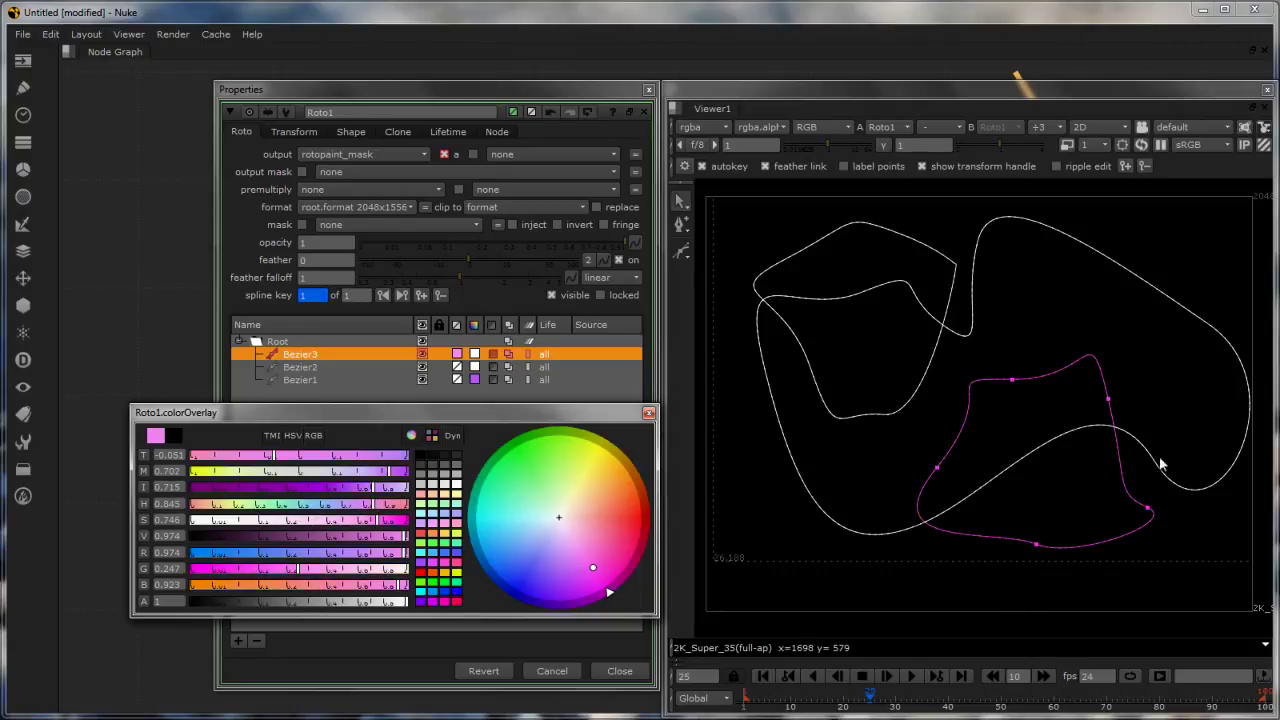
left_click(455, 596)
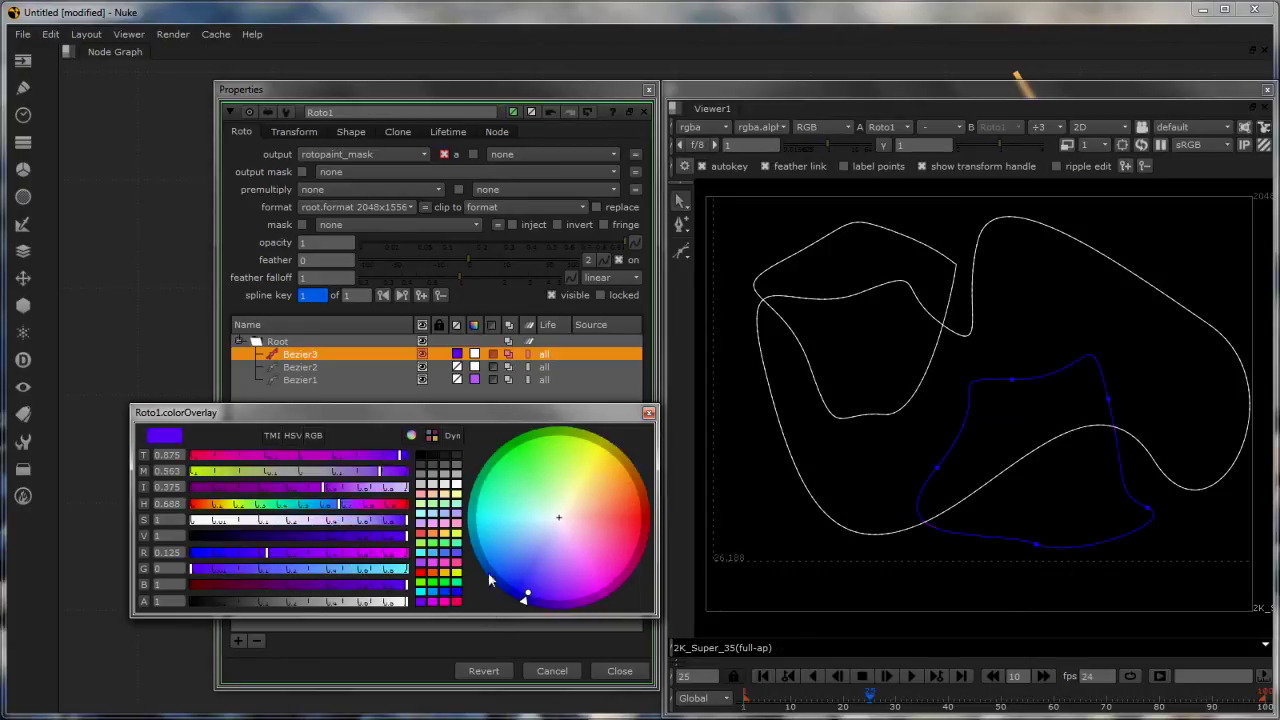
left_click(459, 372)
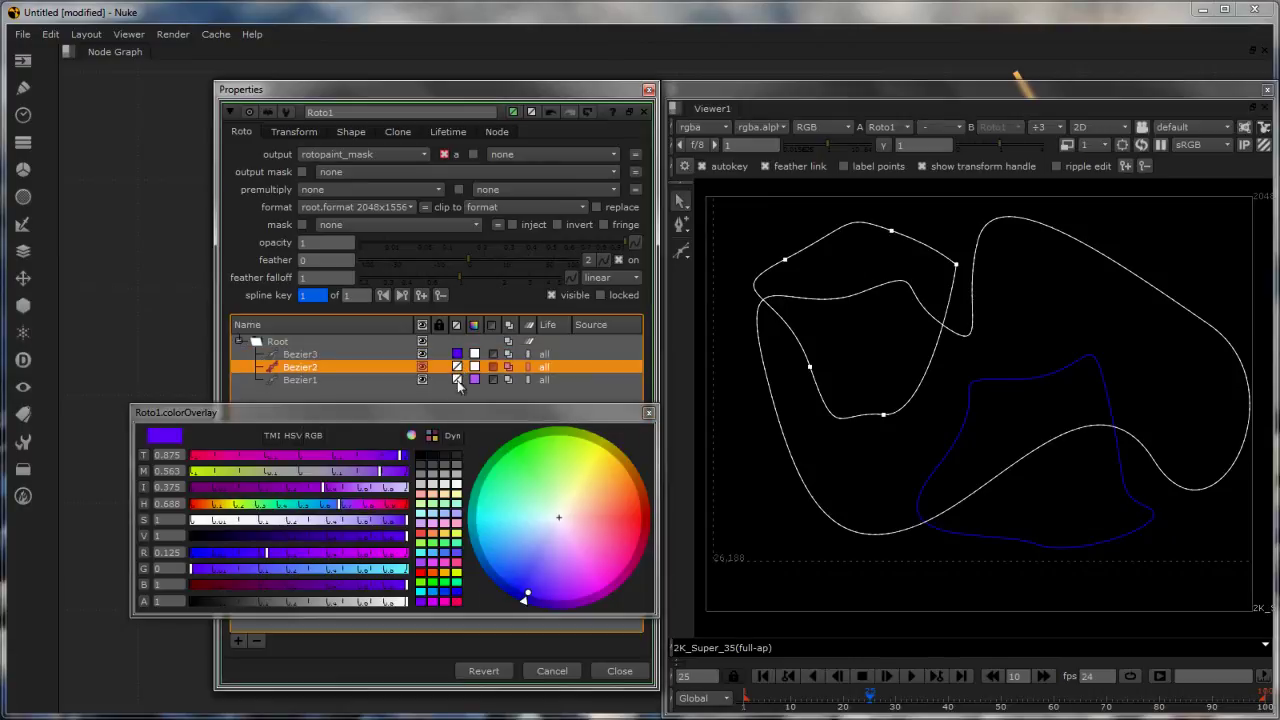
left_click(457, 578)
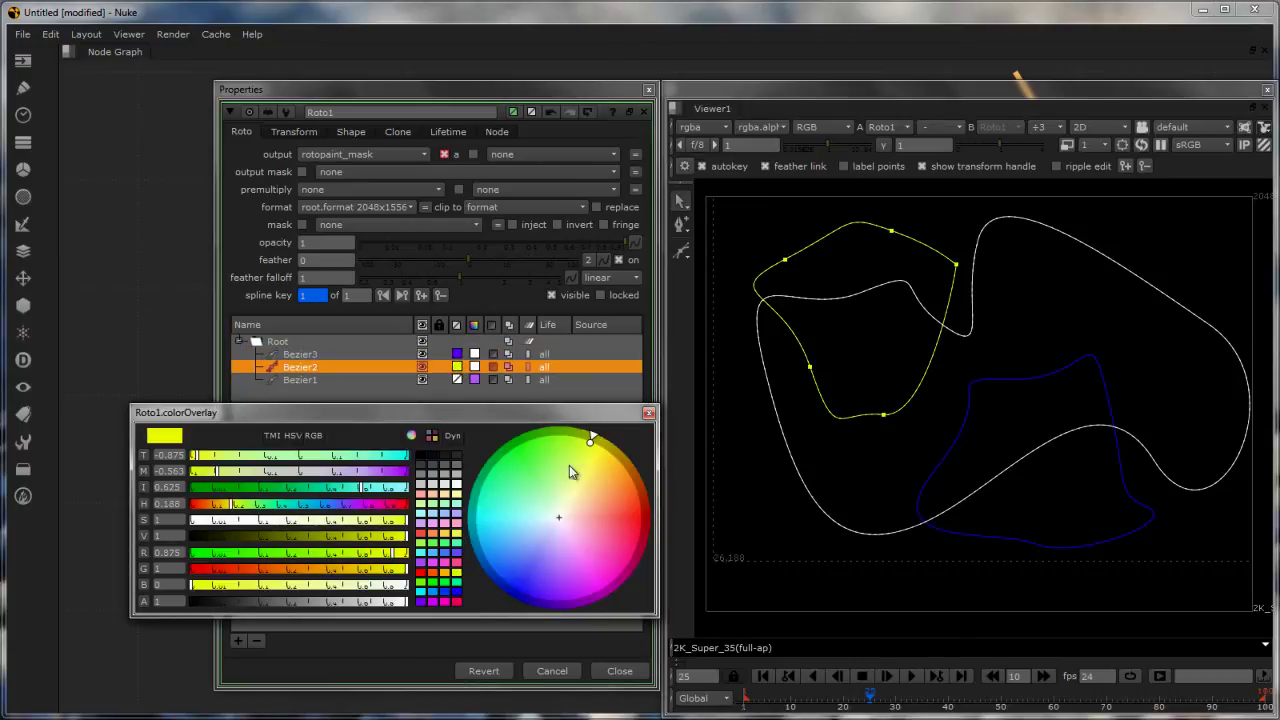
left_click(458, 380)
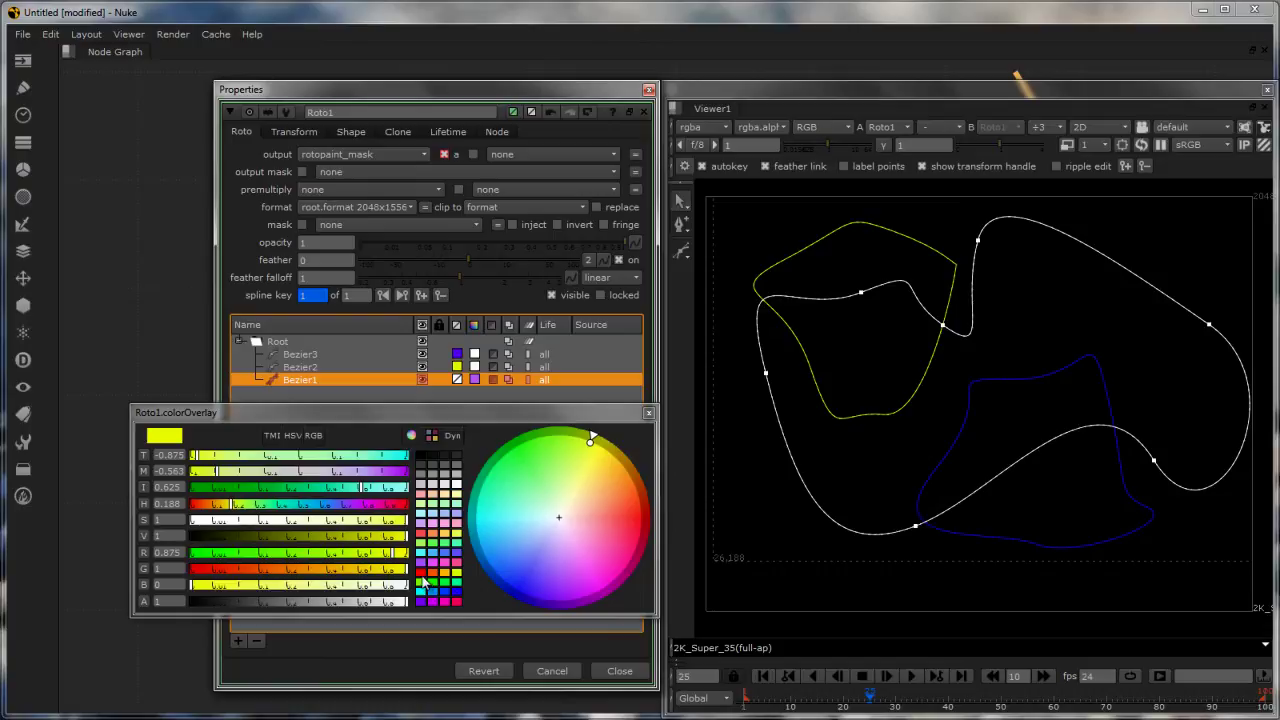
left_click(424, 577)
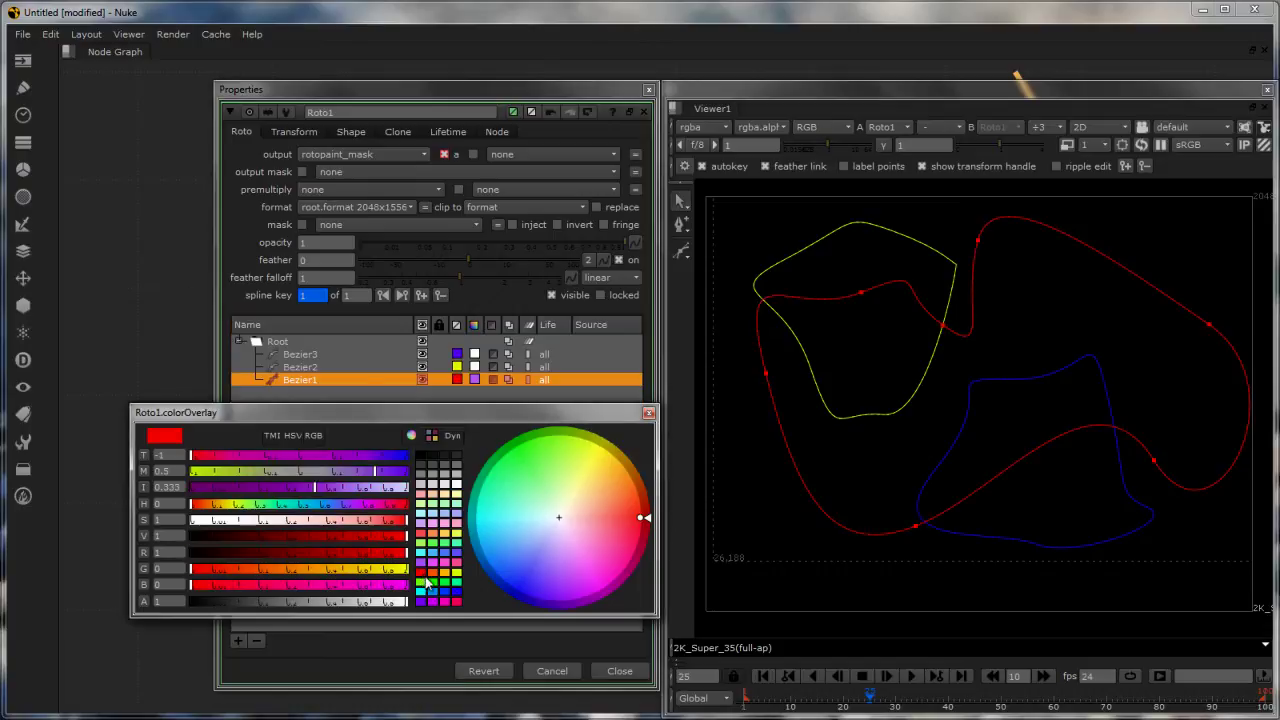
left_click(648, 412)
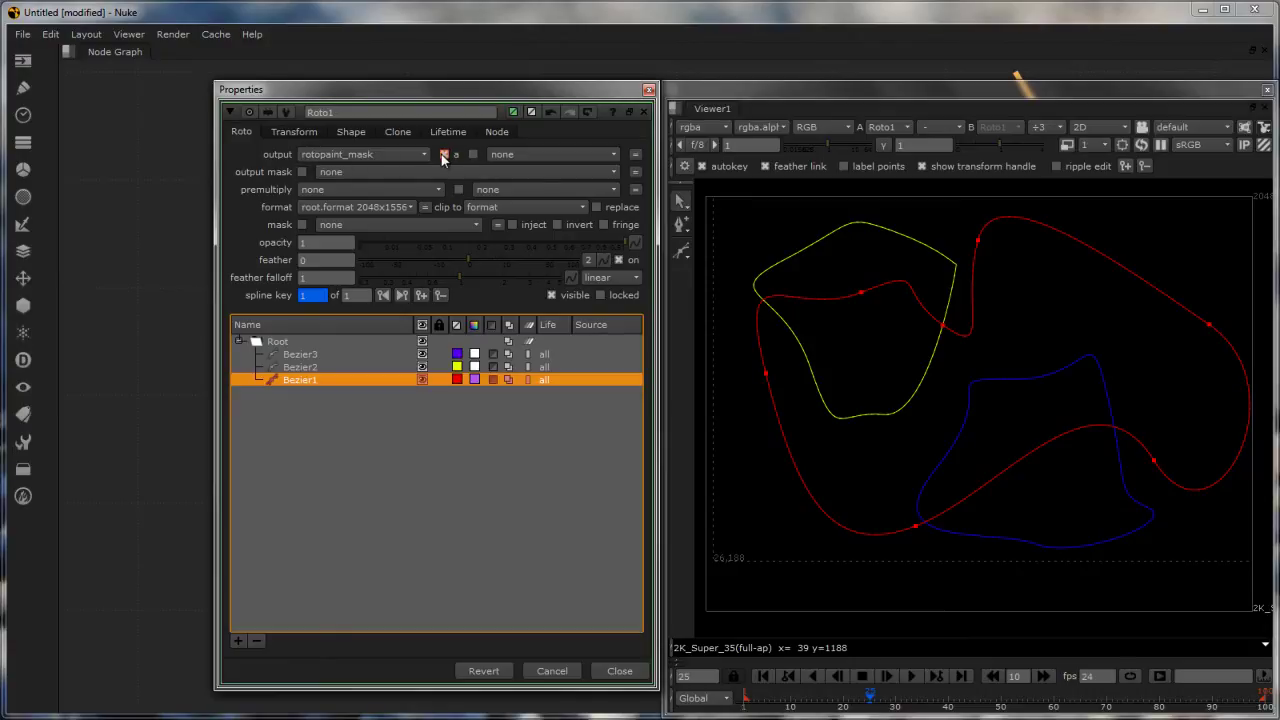
Switch the Viewer channel display from rgba to rotopaint_mask and deselect Bezier1
left_click(724, 128)
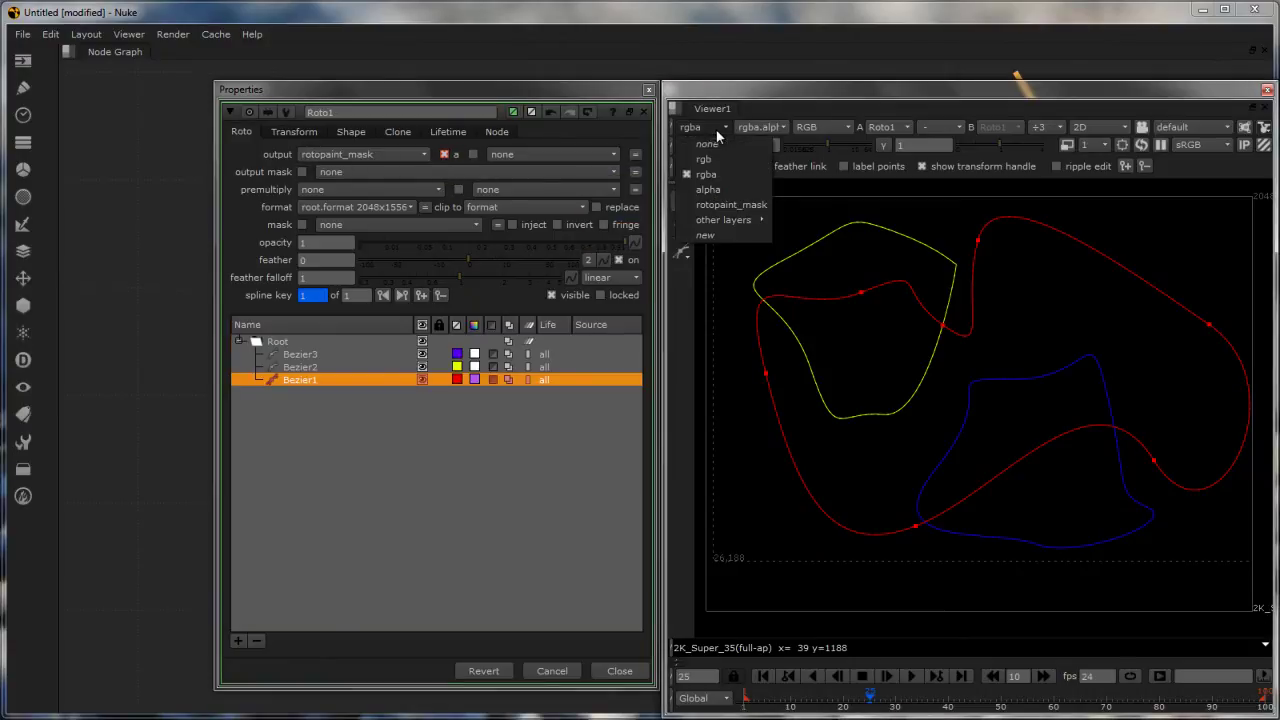
left_click(713, 206)
left_click(715, 495)
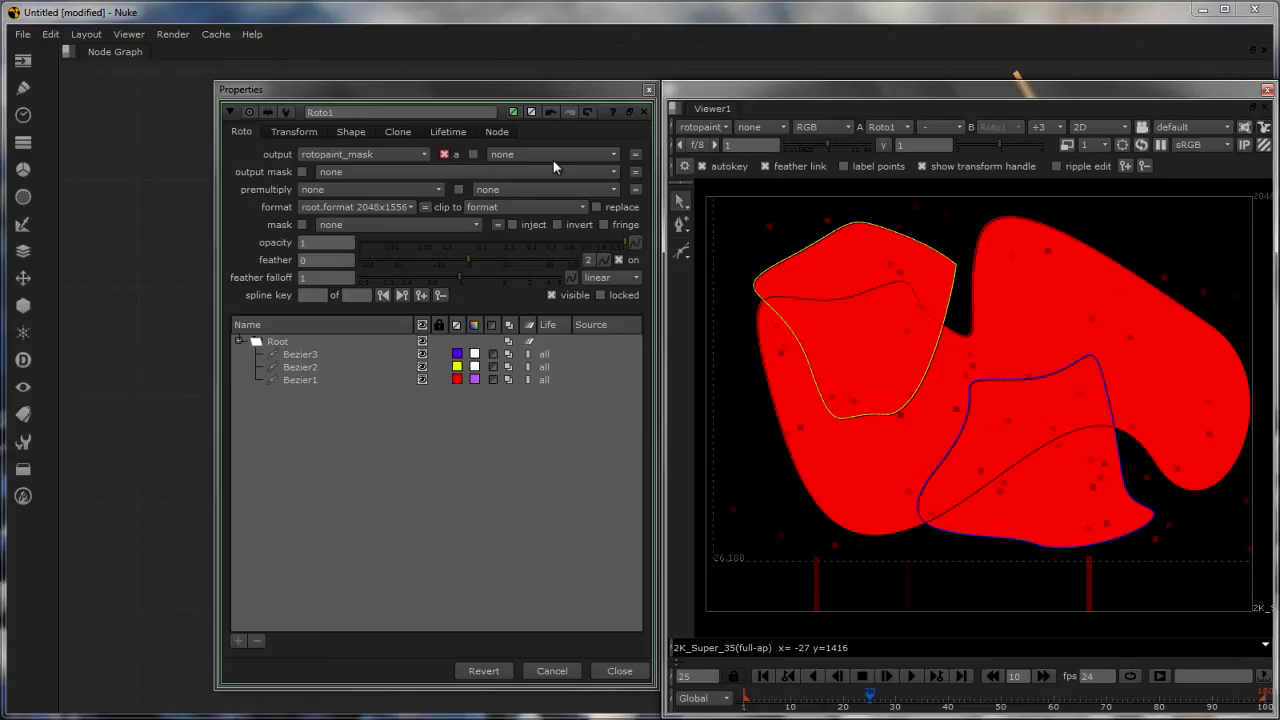
Create a new output layer named layer1 with rgba channels filled via Auto
left_click(377, 160)
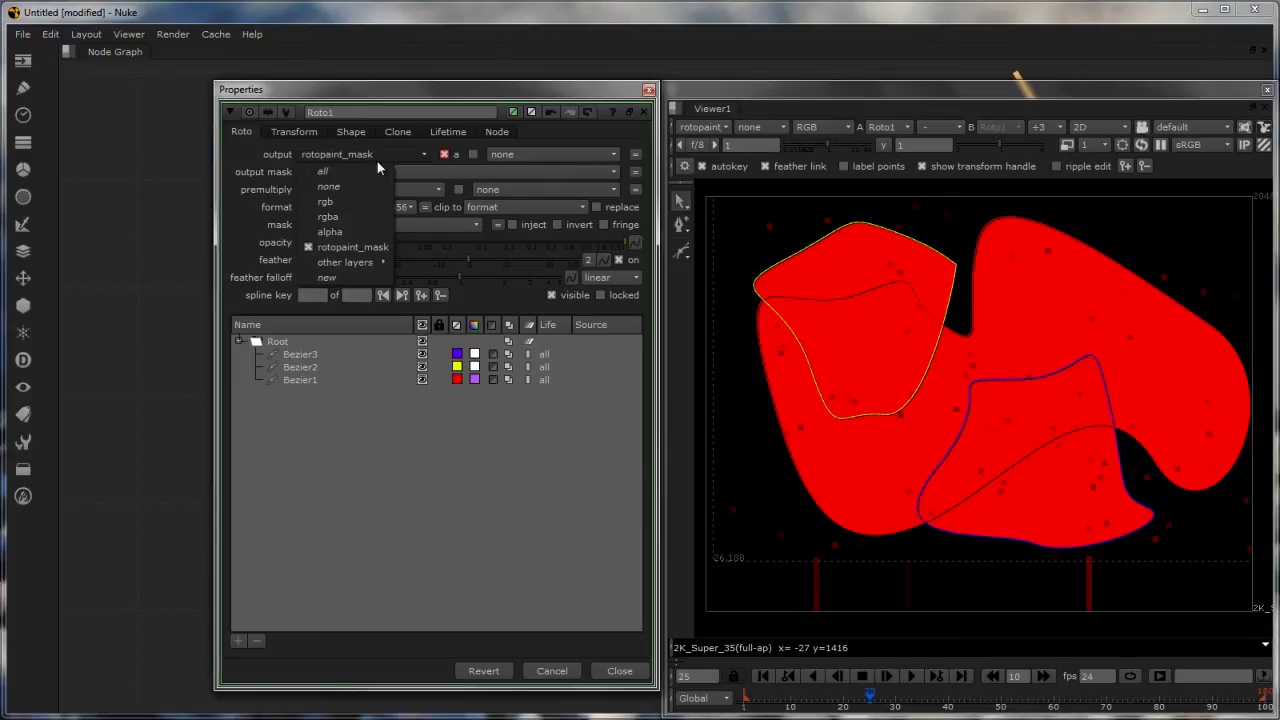
left_click(337, 280)
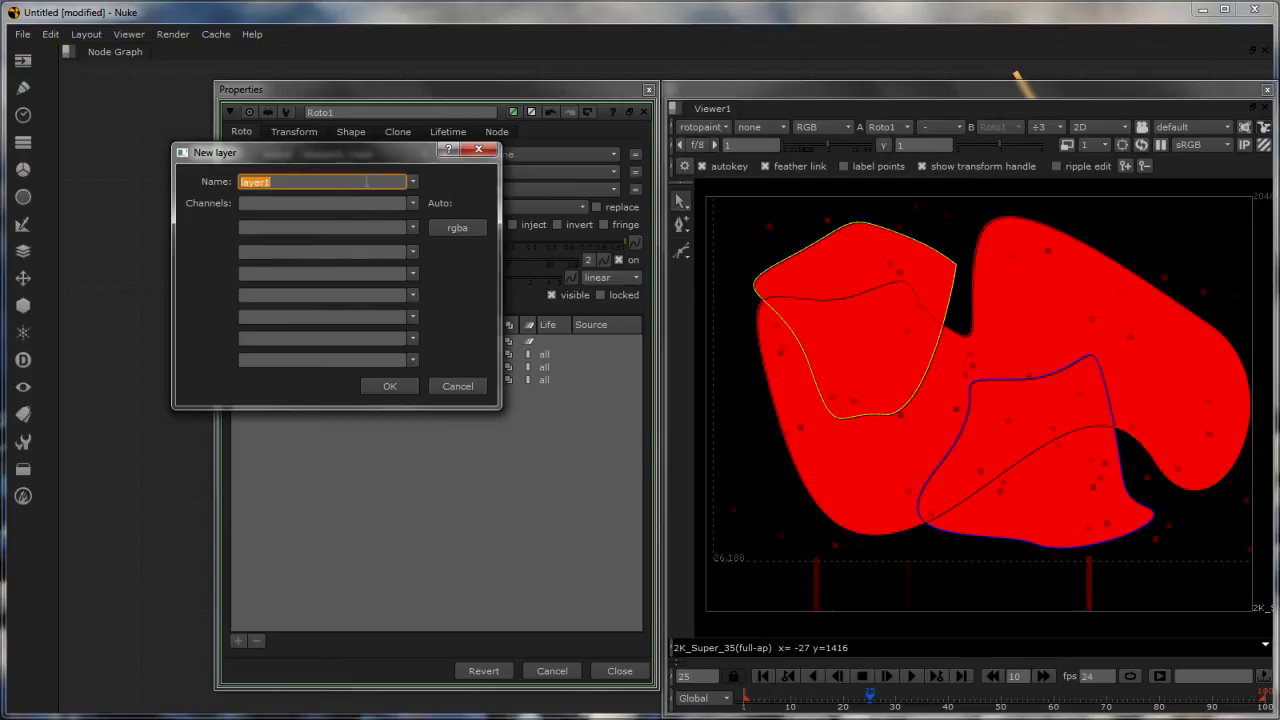
left_click(458, 228)
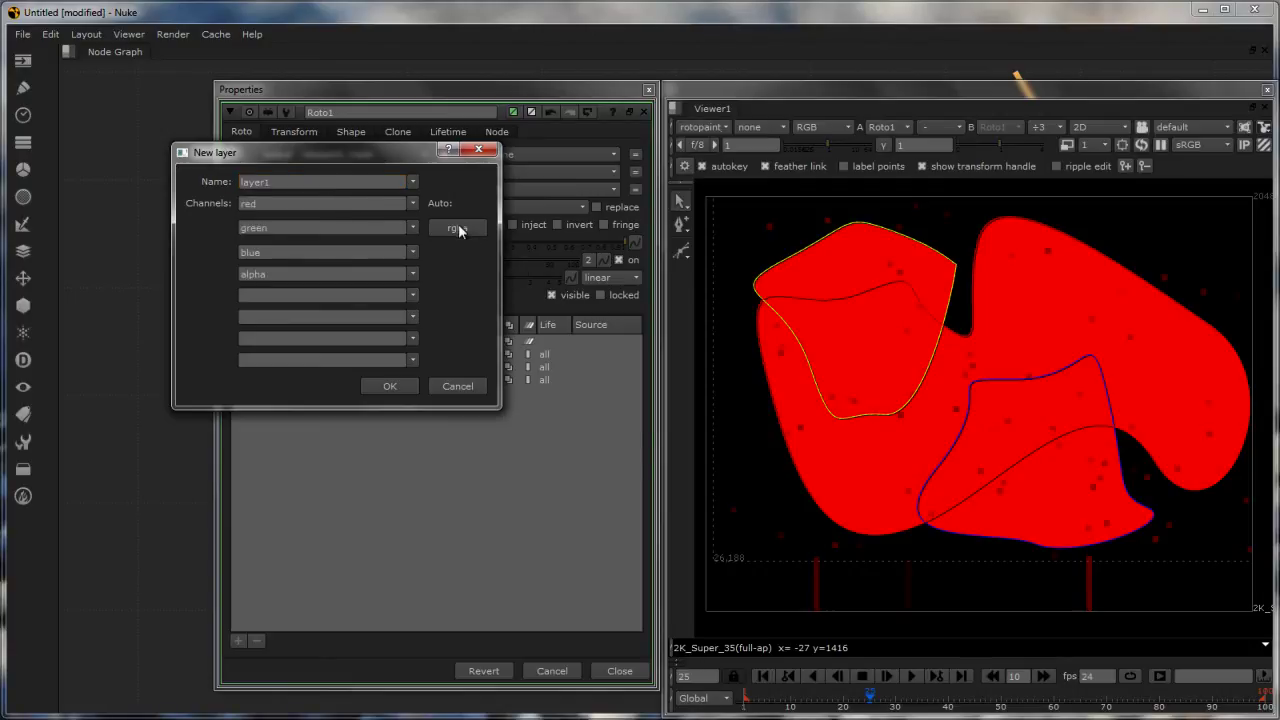
left_click(389, 386)
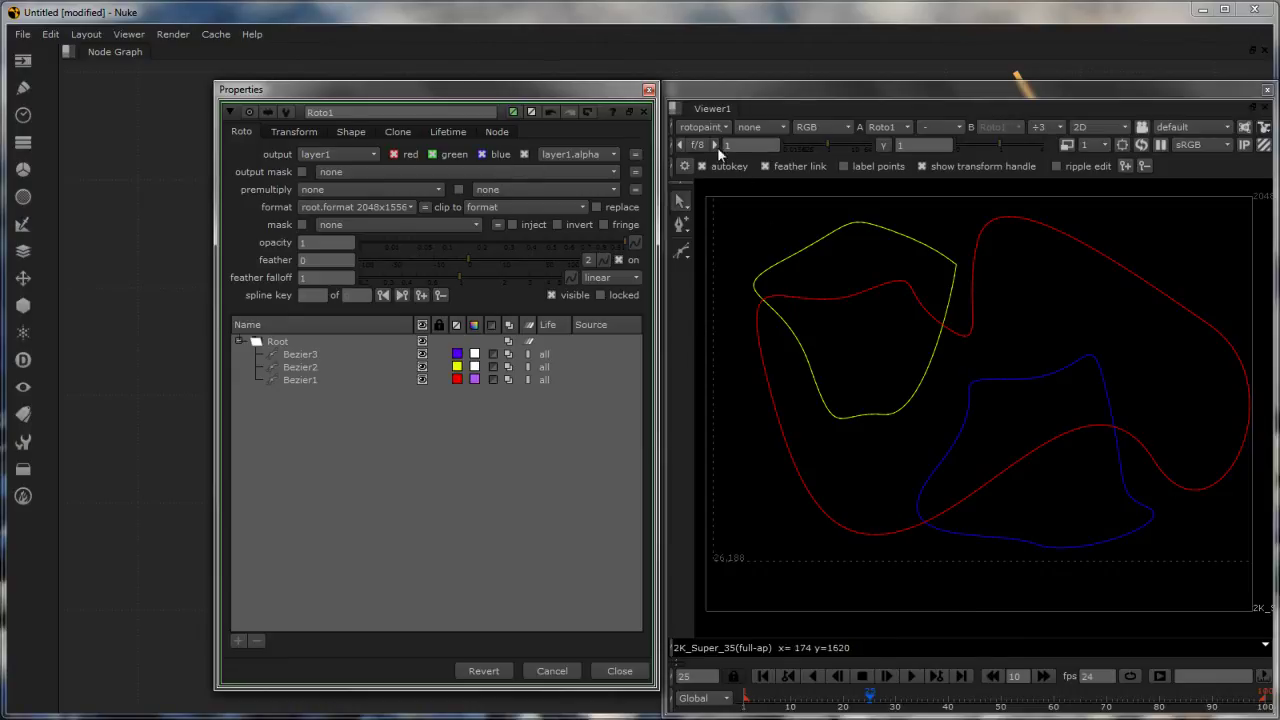
Switch the Viewer's displayed layer from rotopaint to layer1
left_click(700, 128)
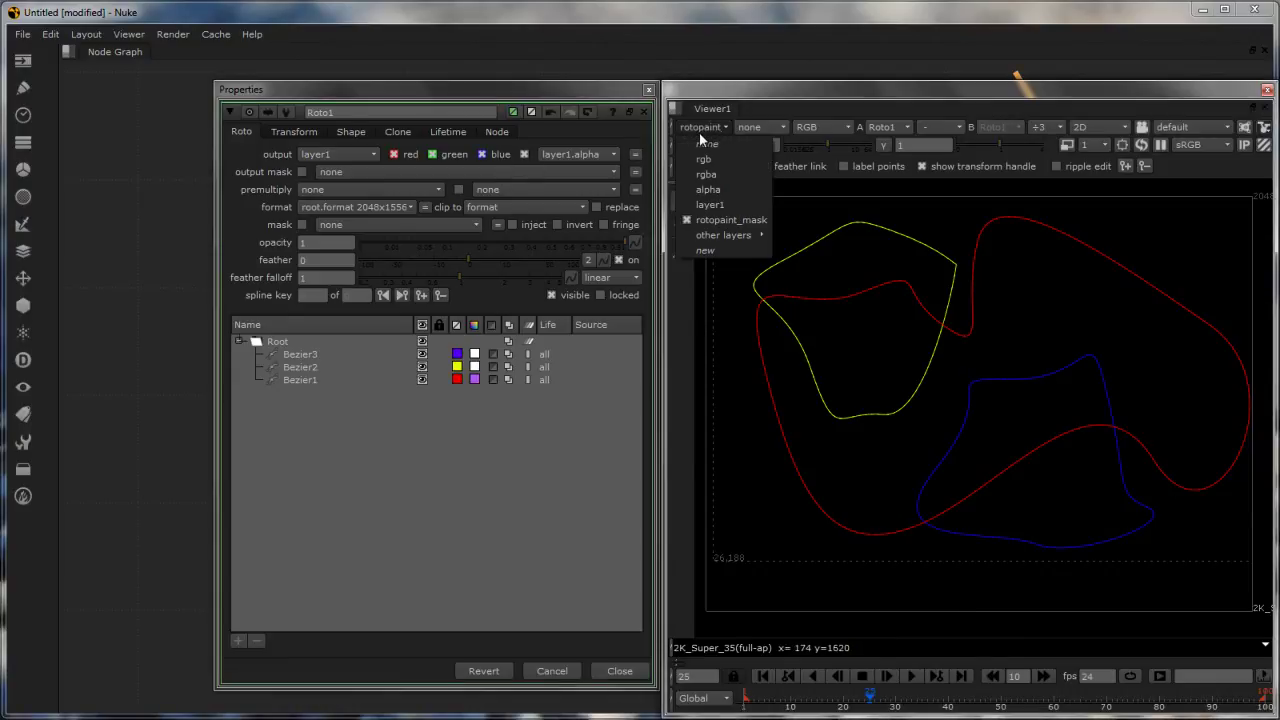
left_click(709, 205)
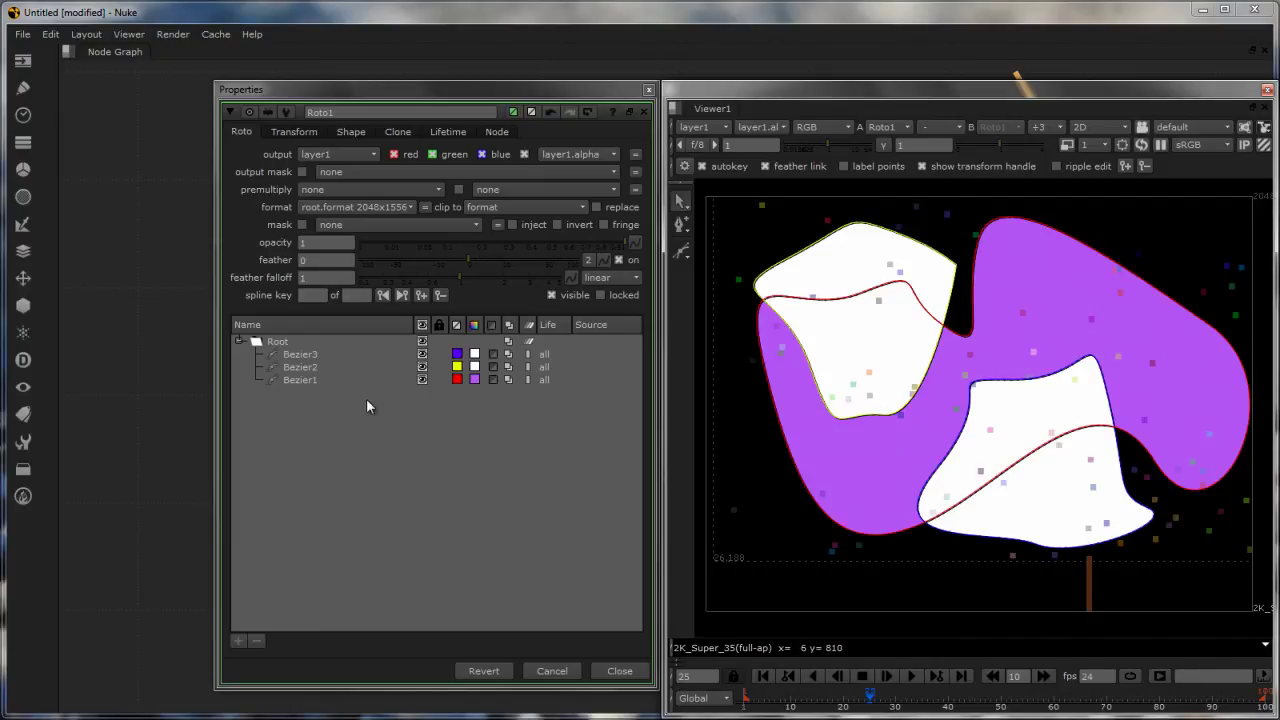
Colour Bezier1 red, Bezier2 green and Bezier3 blue, zeroing red on the last two
left_click(474, 379)
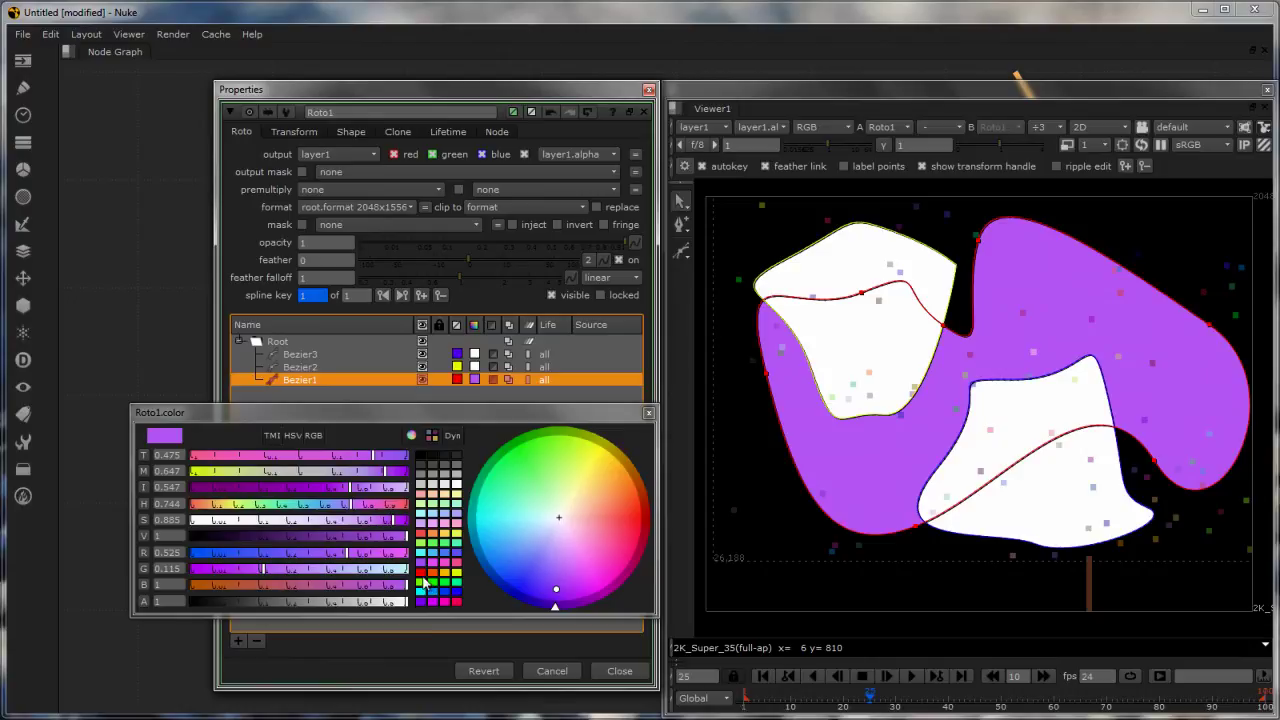
left_click(422, 575)
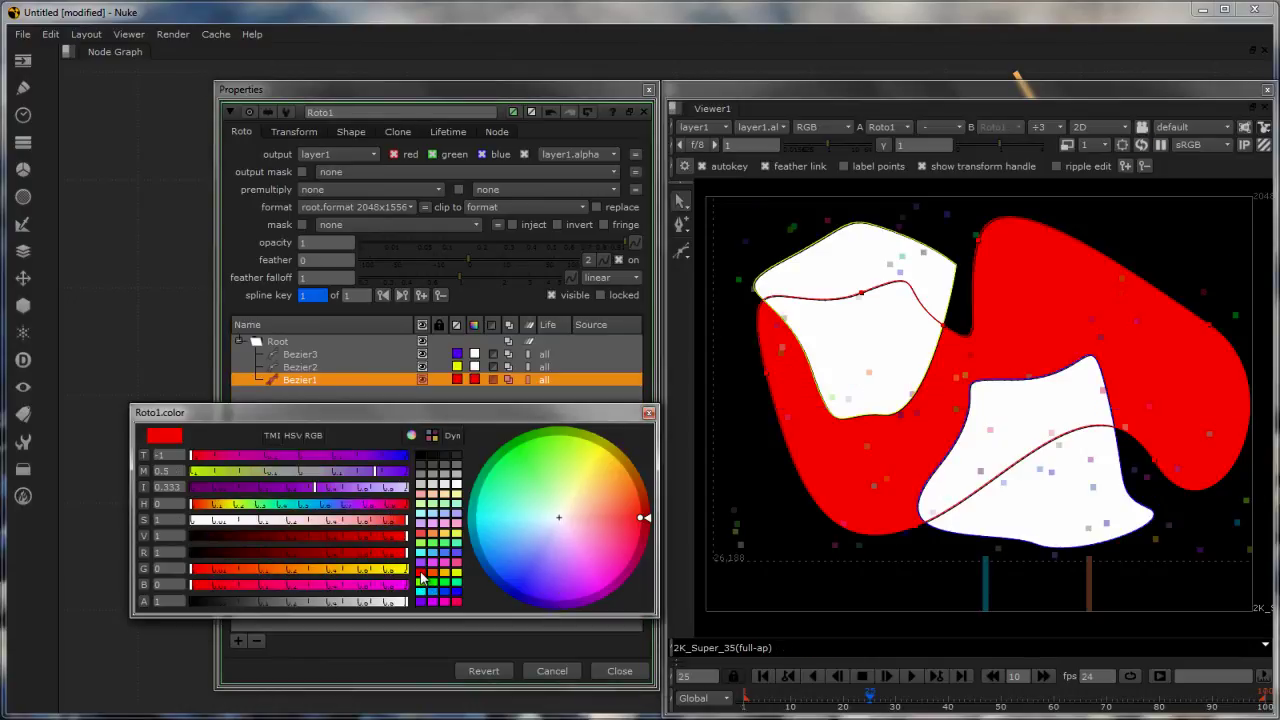
left_click(475, 367)
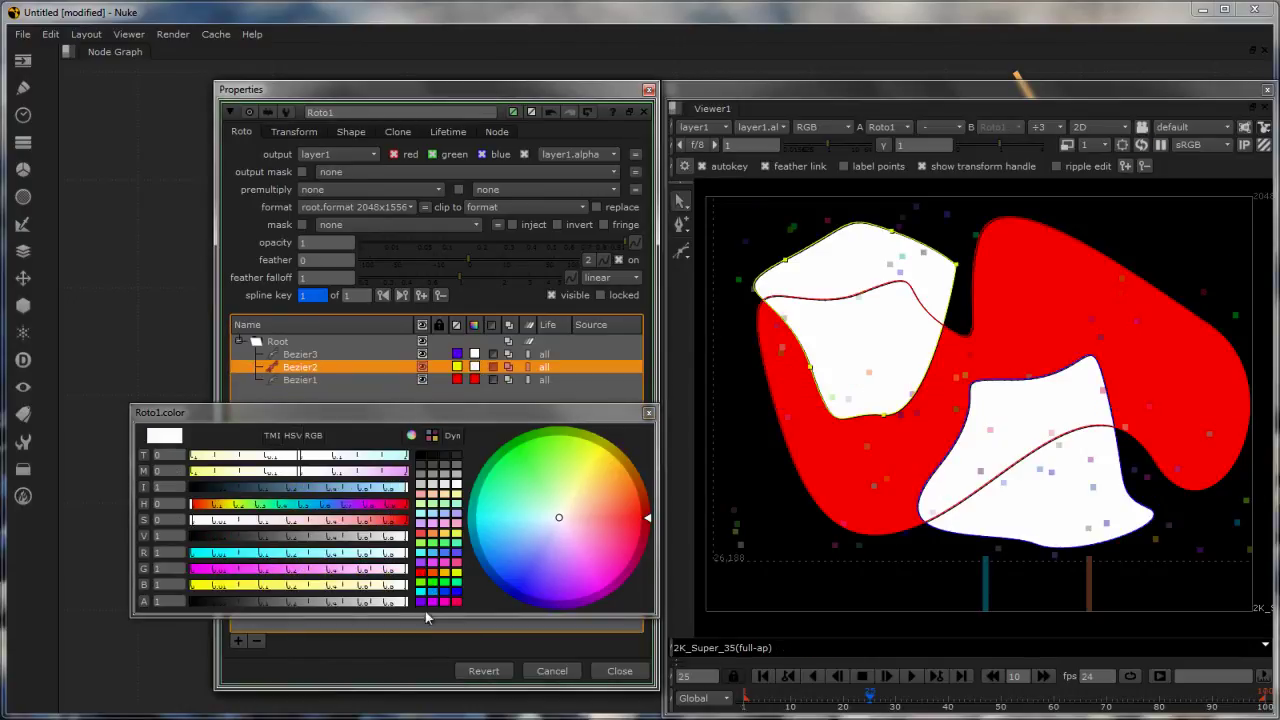
left_click(434, 582)
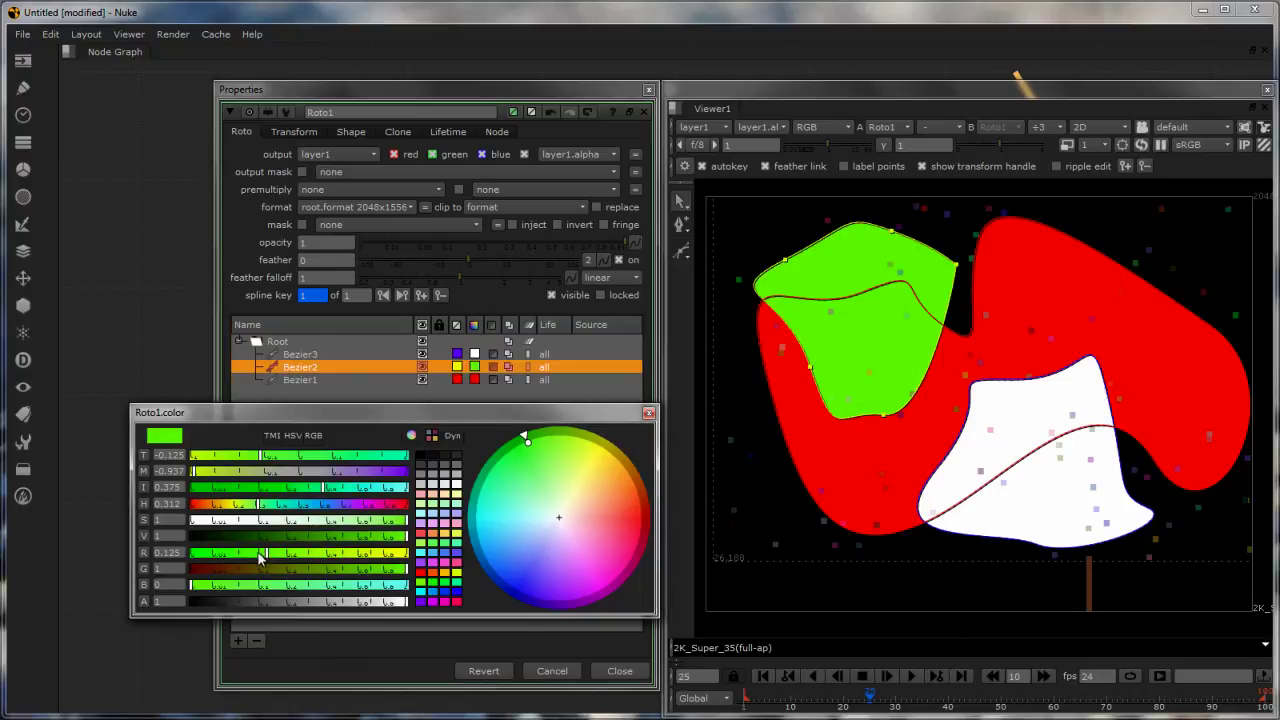
left_click_drag(263, 556, 170, 556)
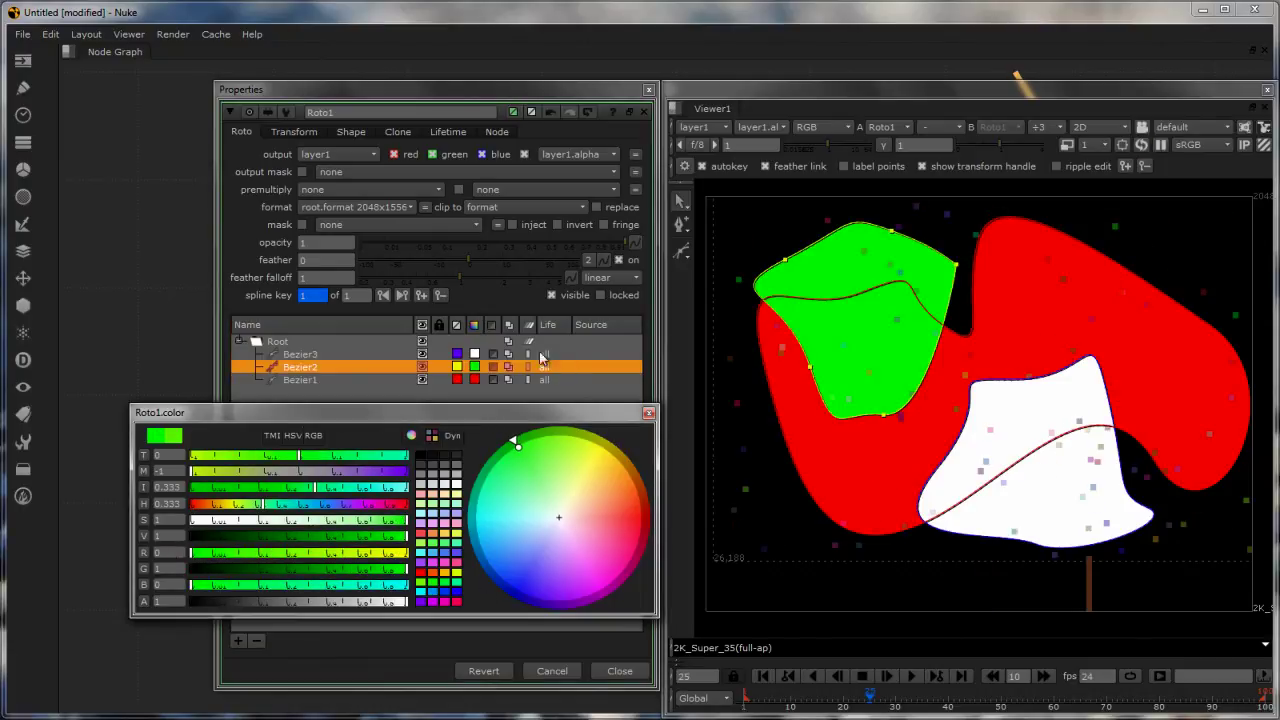
left_click(468, 358)
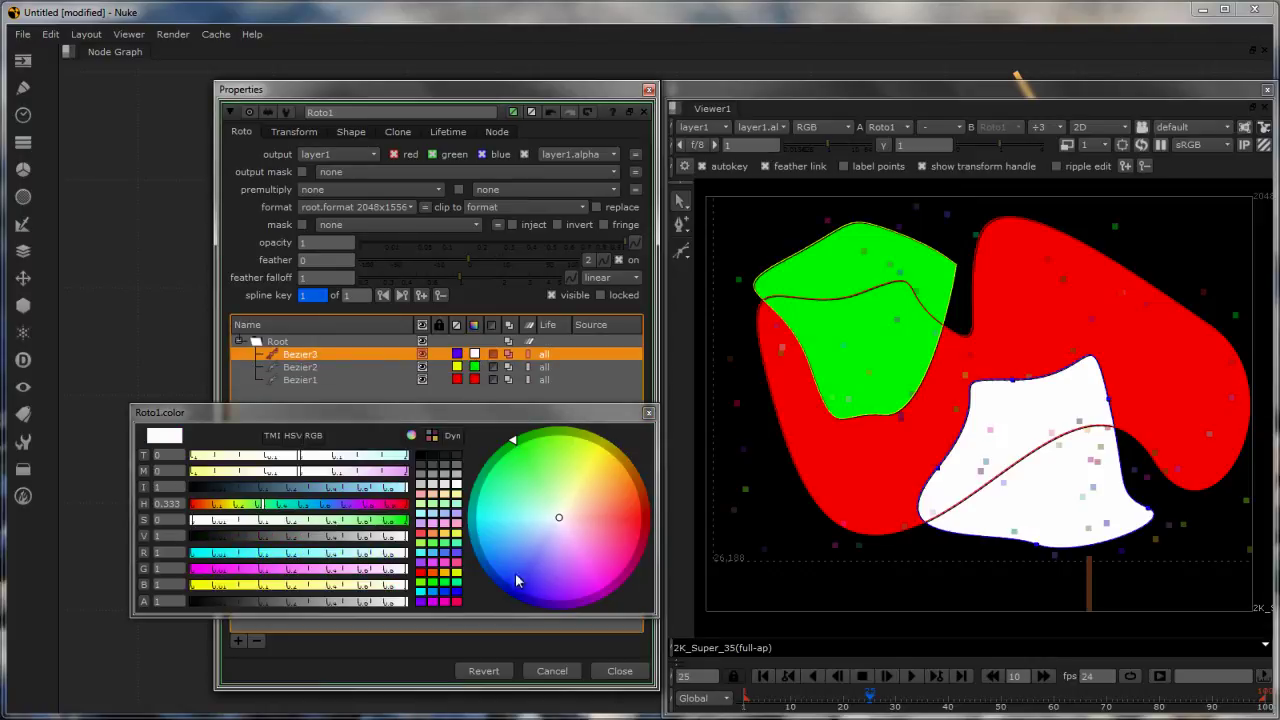
left_click(455, 593)
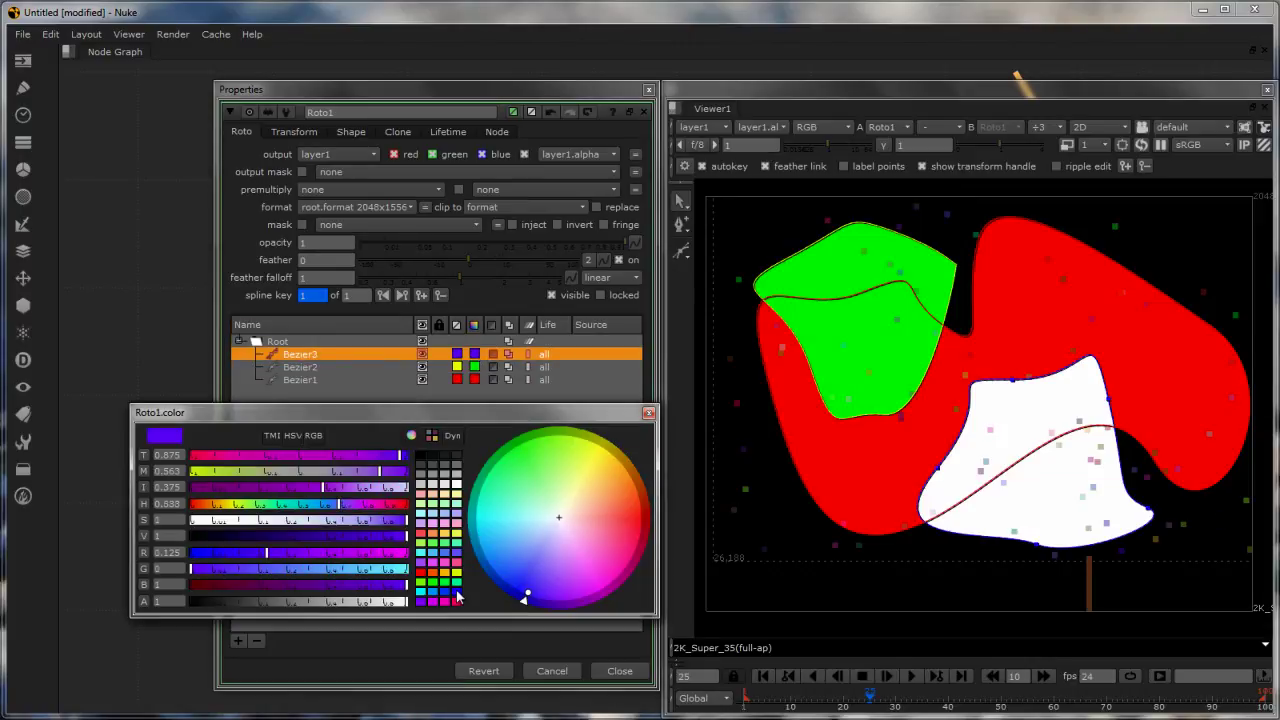
left_click_drag(262, 558, 161, 551)
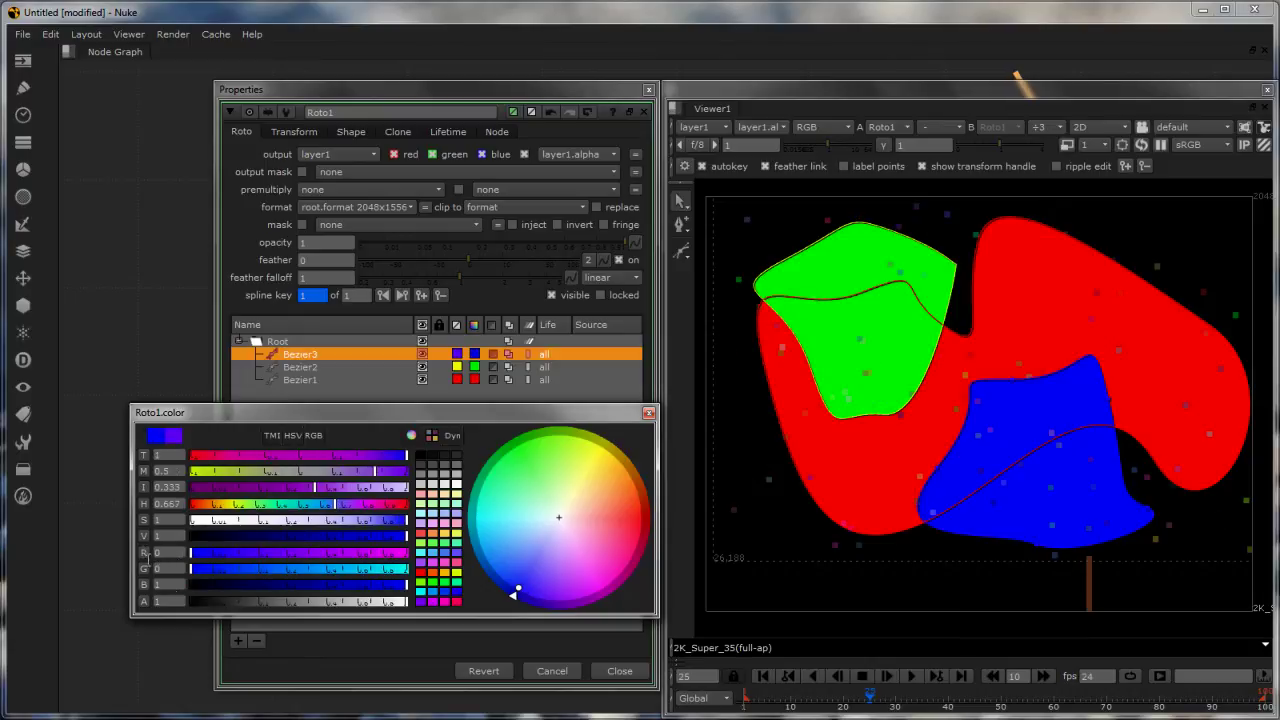
left_click(648, 413)
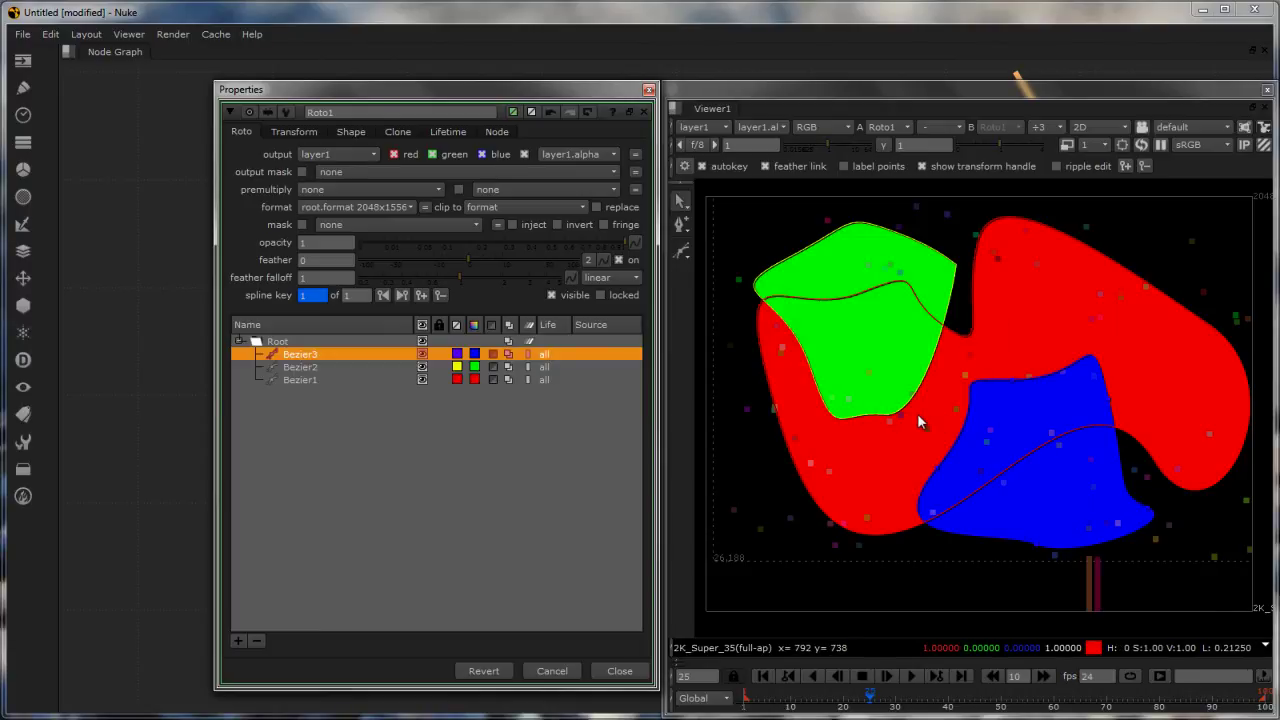
double_click(300, 354)
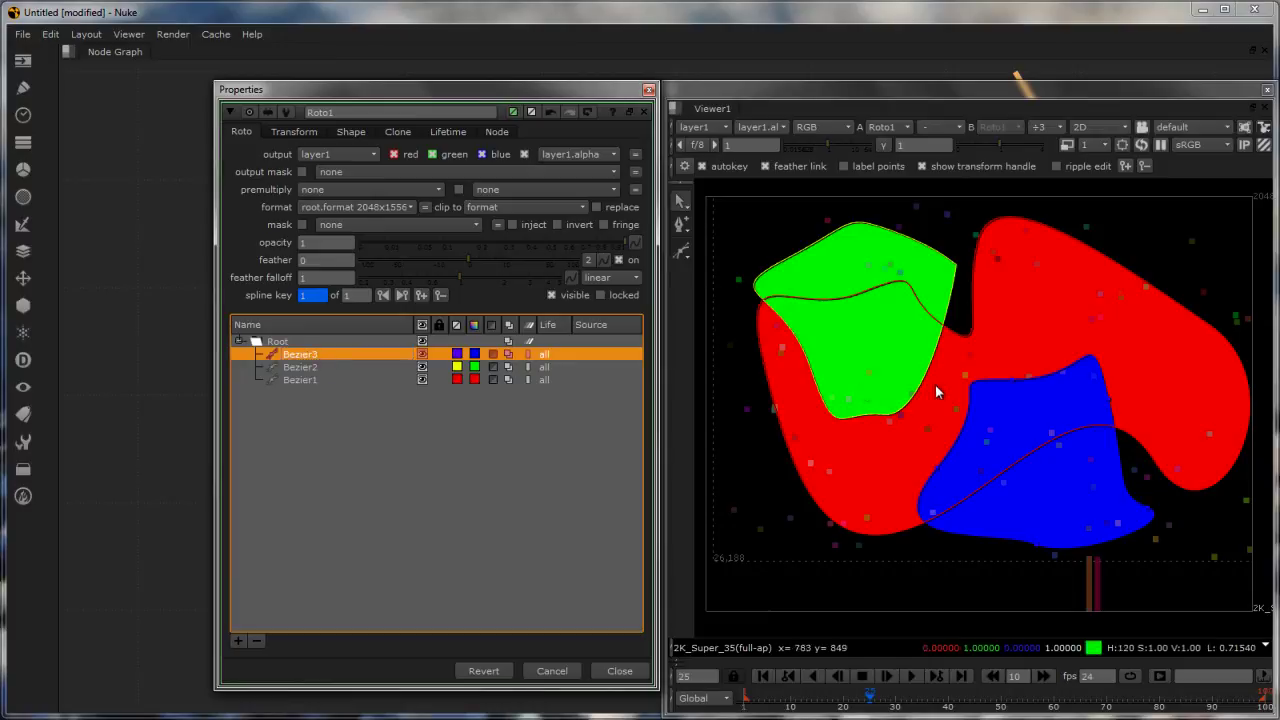
Drag the blue Bezier3's top edge point up and left so it overlaps the green shape
left_click_drag(1013, 387, 835, 437)
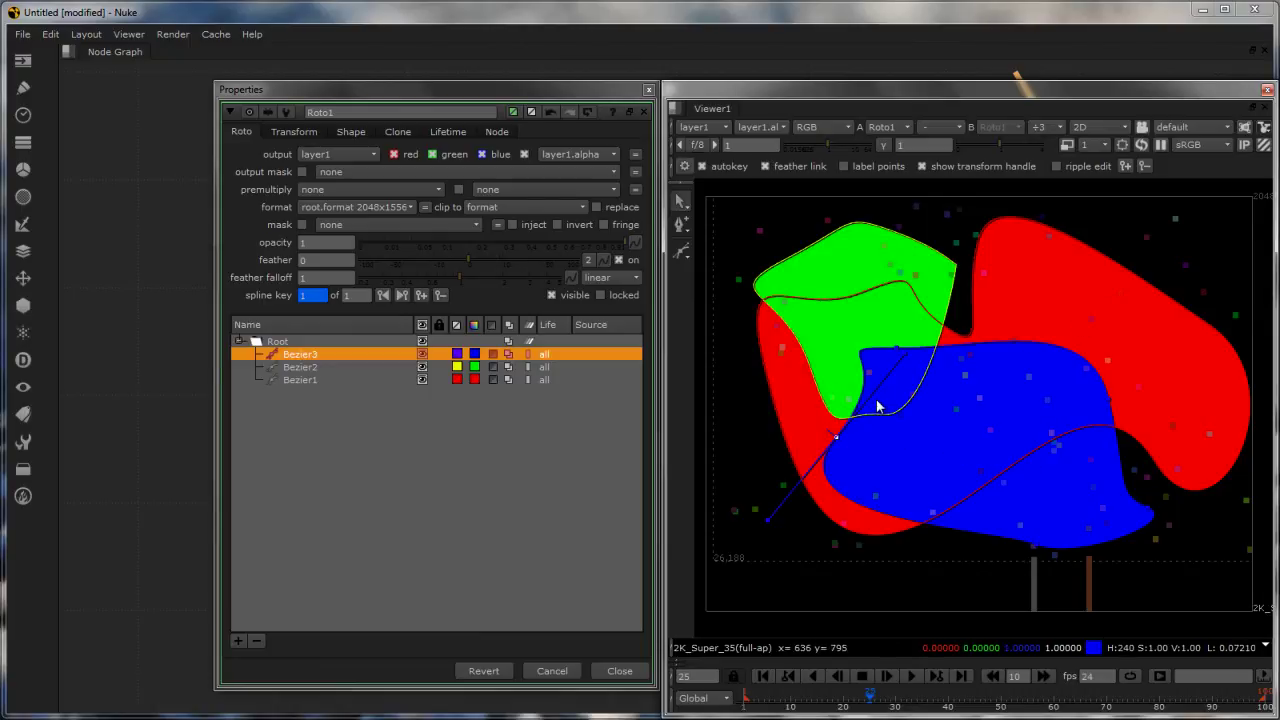
Select Bezier2, Bezier1 and Bezier3 in the shape list and show the Shape settings
left_click(315, 367)
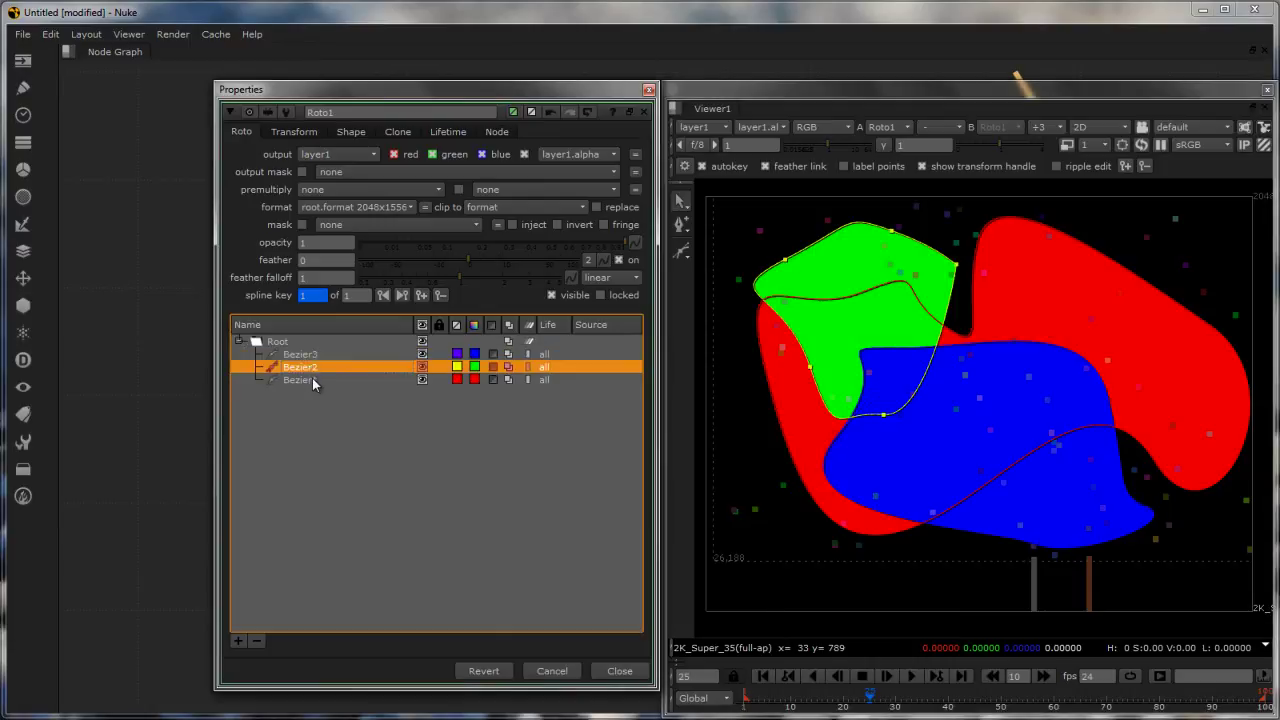
left_click(312, 379)
left_click(320, 355)
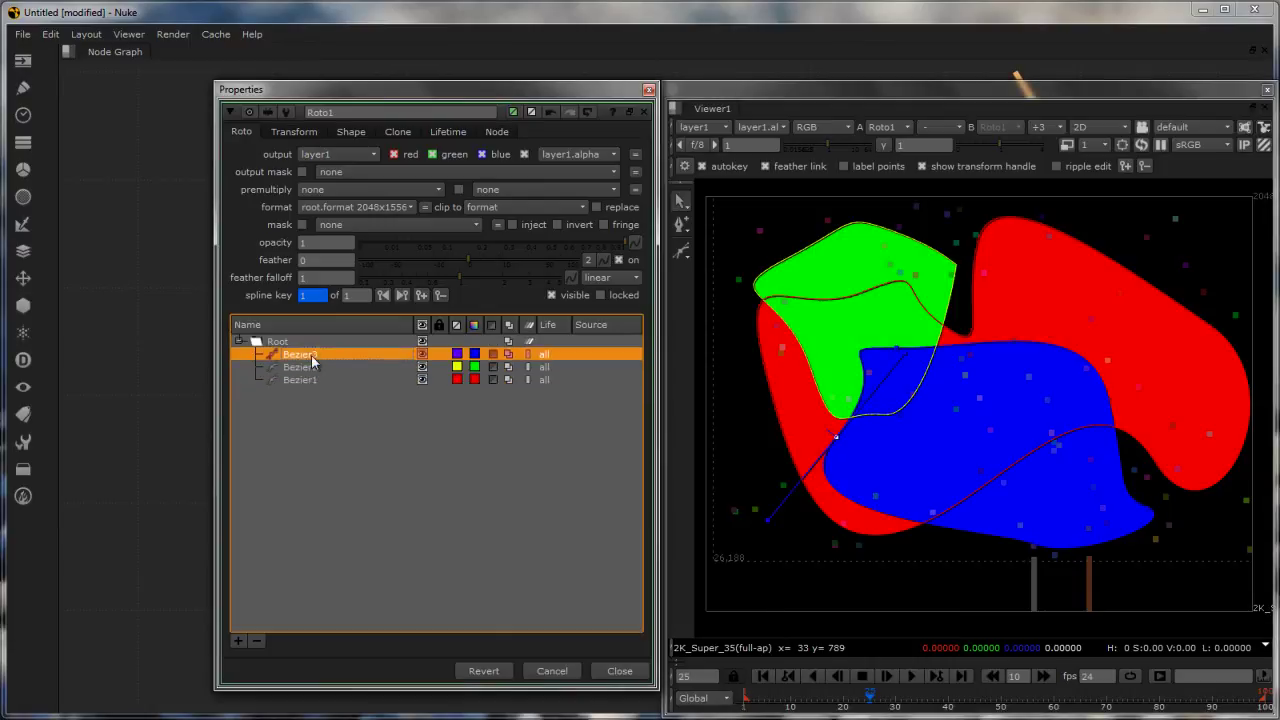
left_click(351, 133)
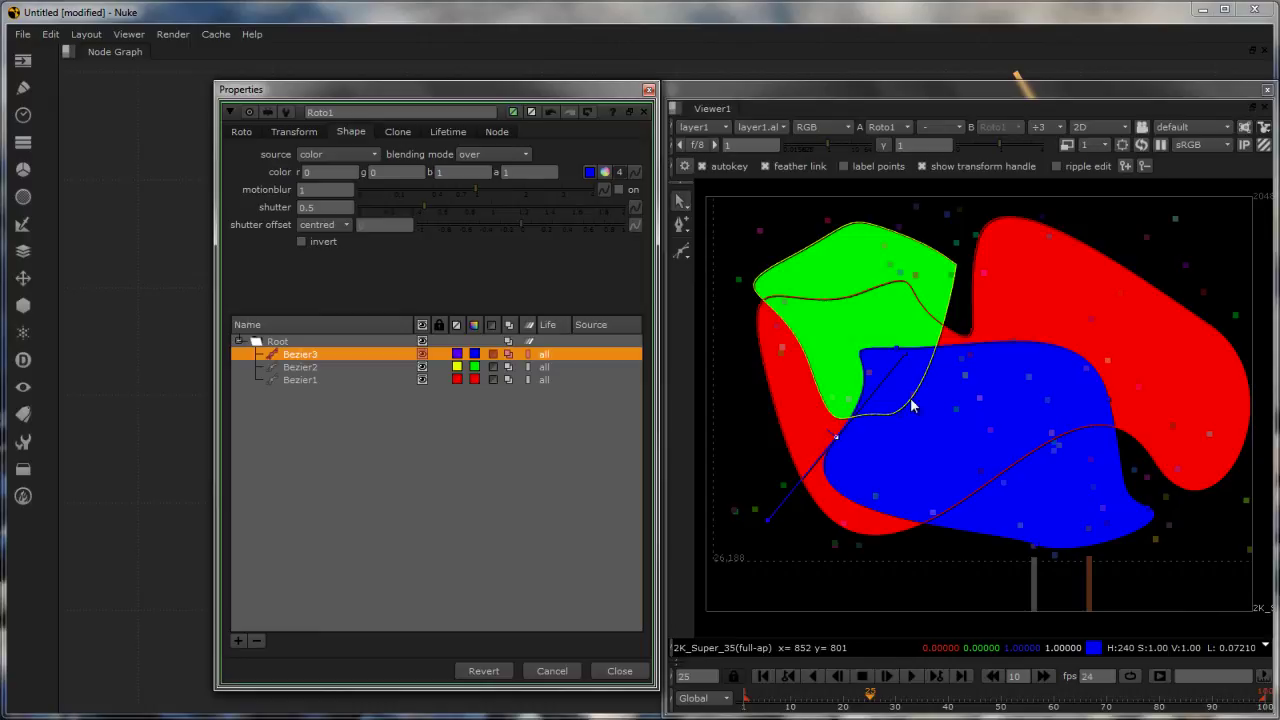
Keep the fill source on color, check Bezier1, then select Bezier2
left_click(330, 154)
left_click(325, 276)
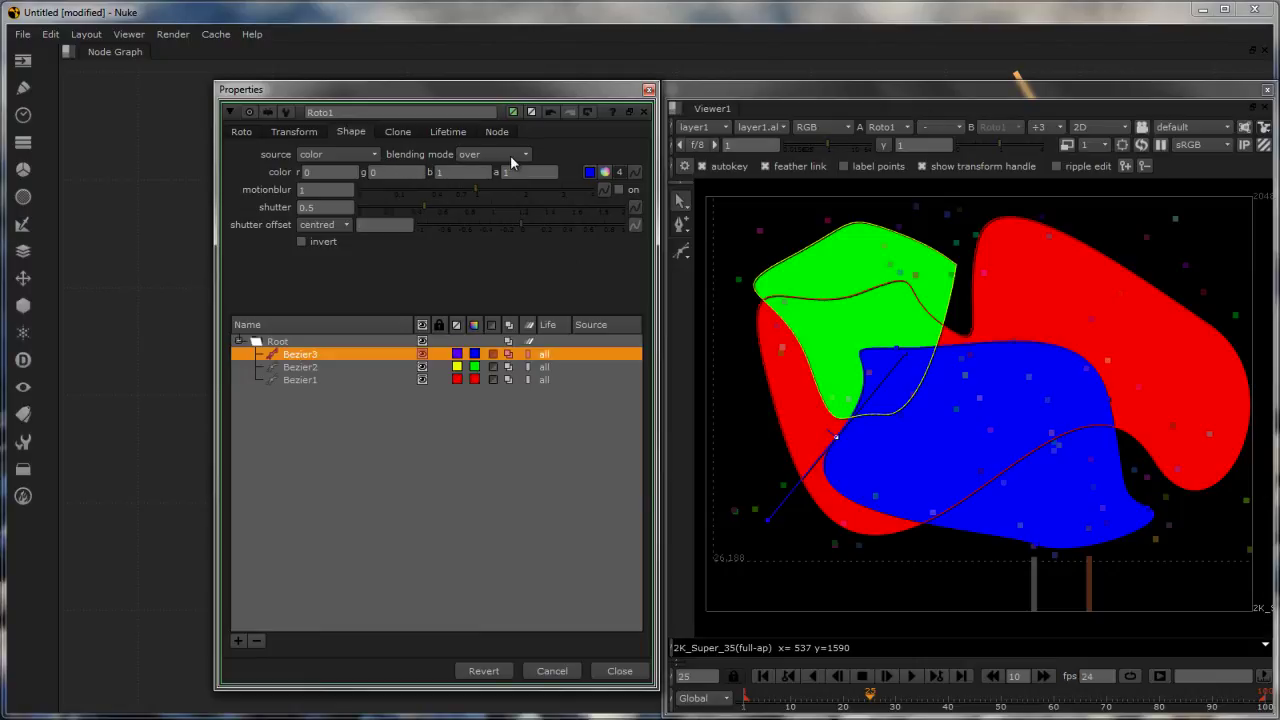
mouse_move(511, 161)
left_click(302, 380)
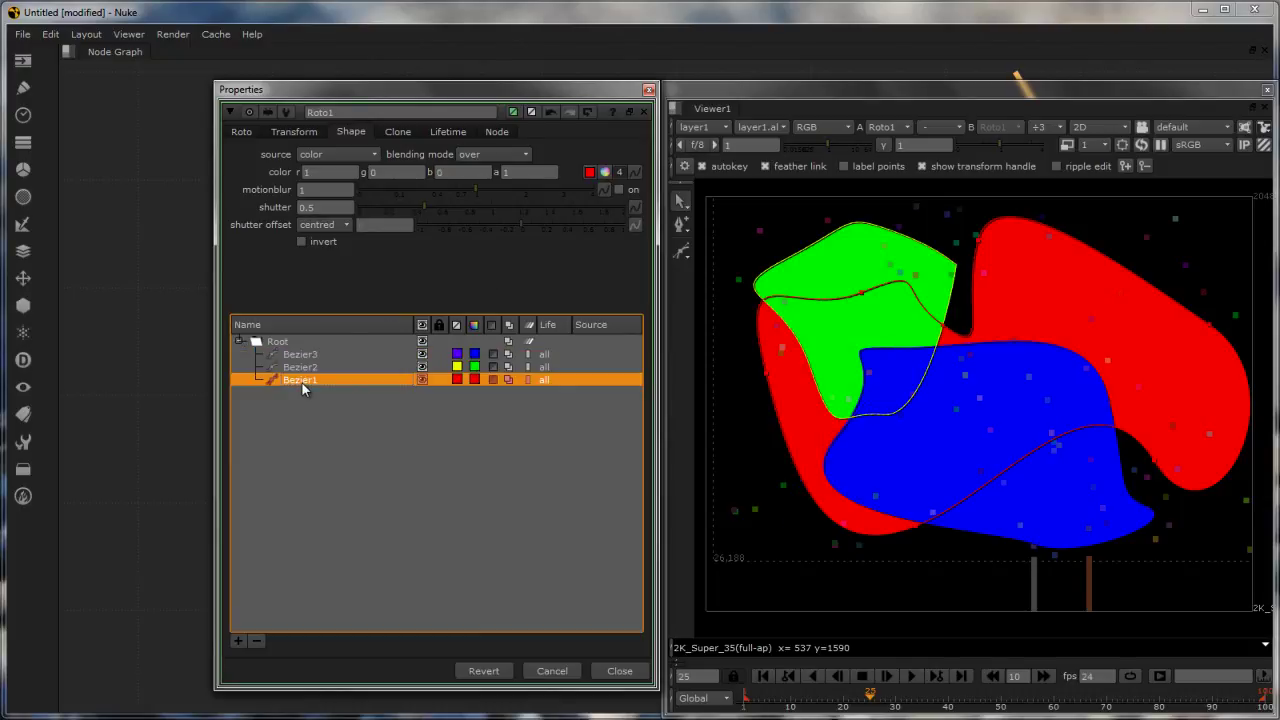
left_click(308, 368)
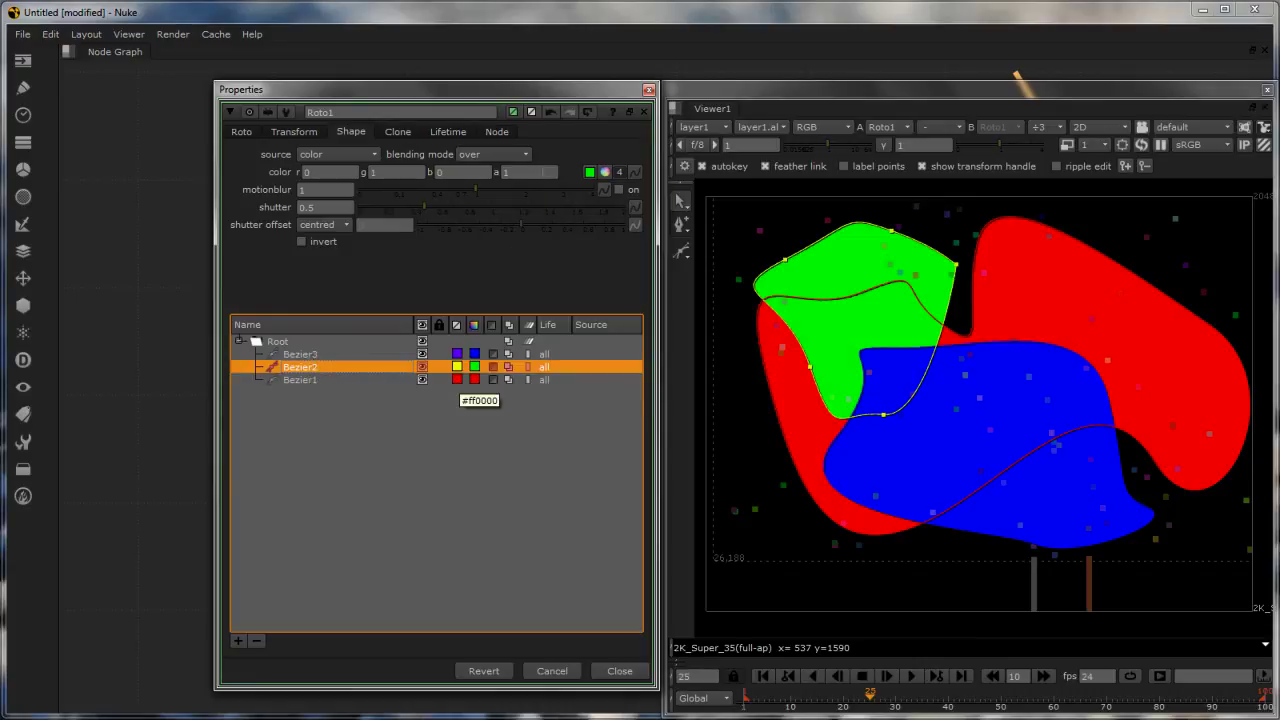
Set Bezier2's blending mode to plus
left_click(499, 156)
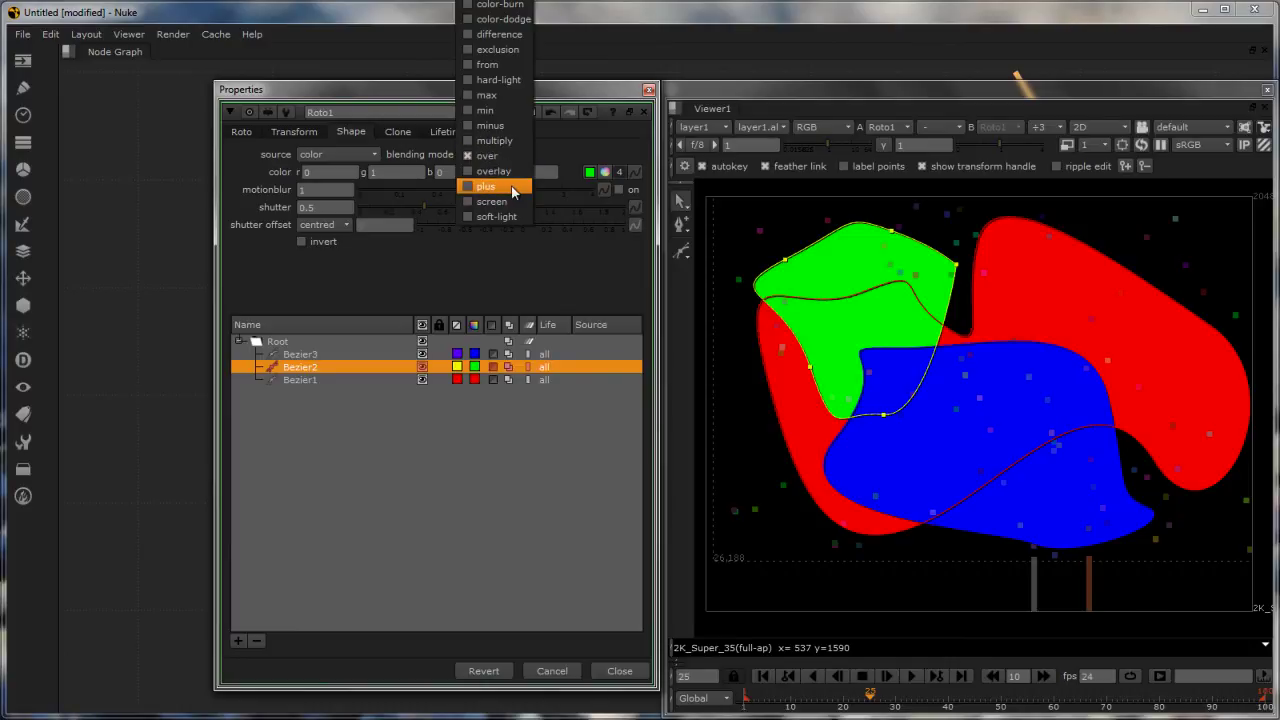
left_click(512, 188)
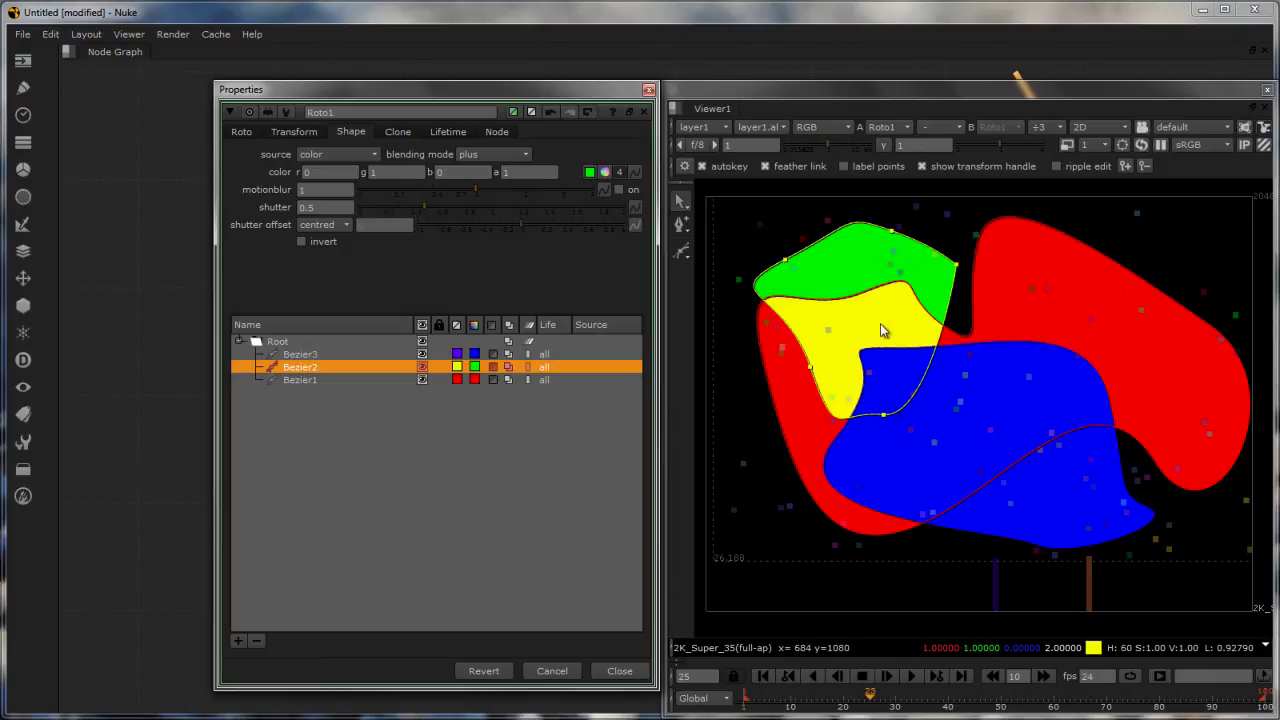
left_click(312, 358)
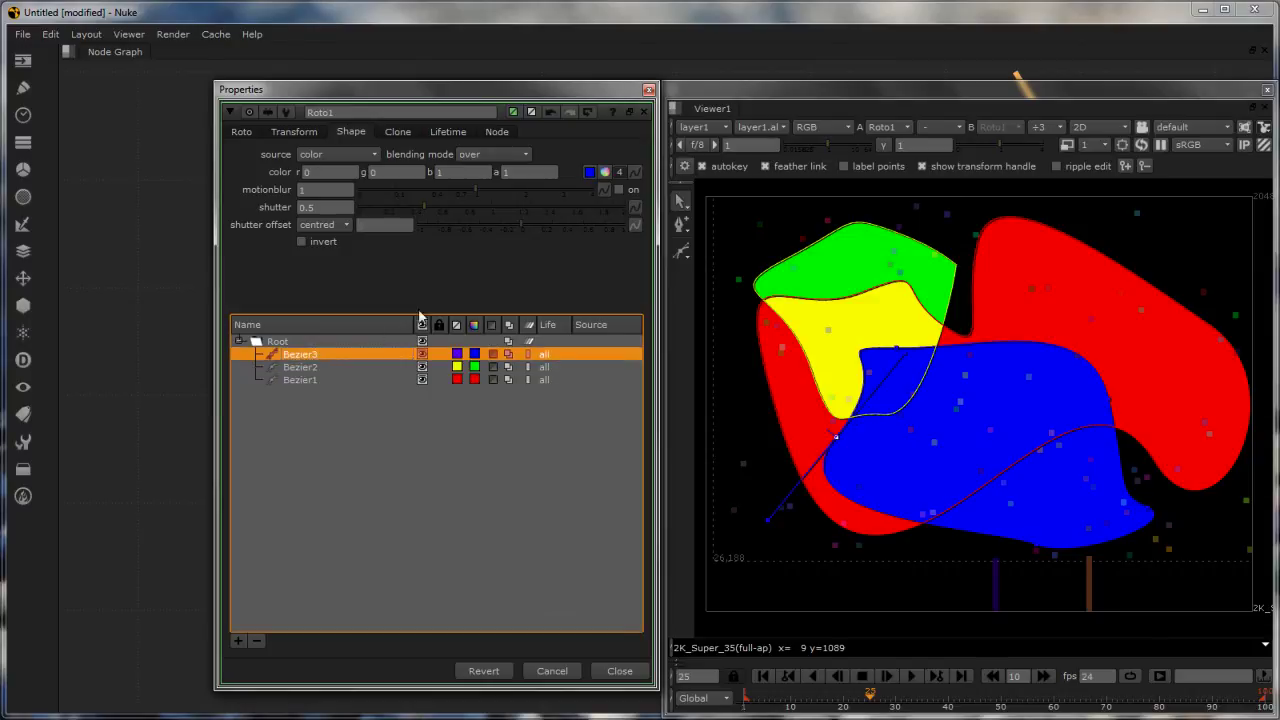
left_click(485, 158)
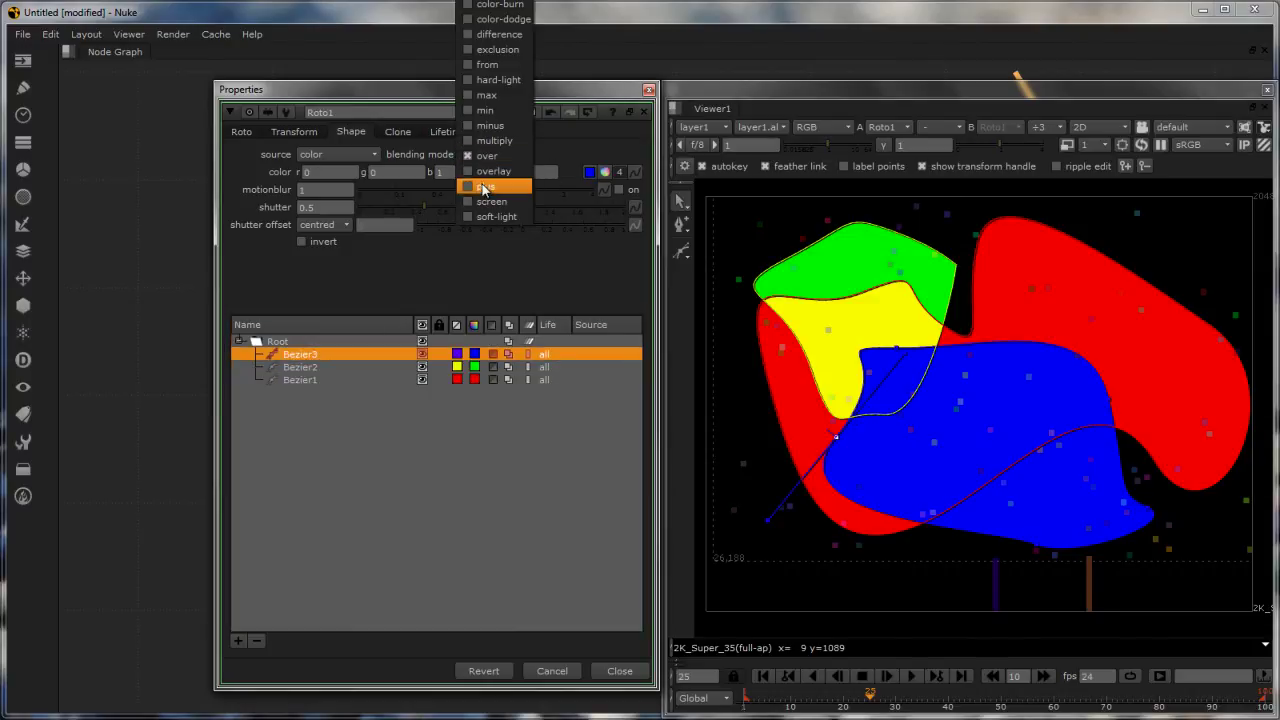
left_click(483, 187)
left_click(535, 458)
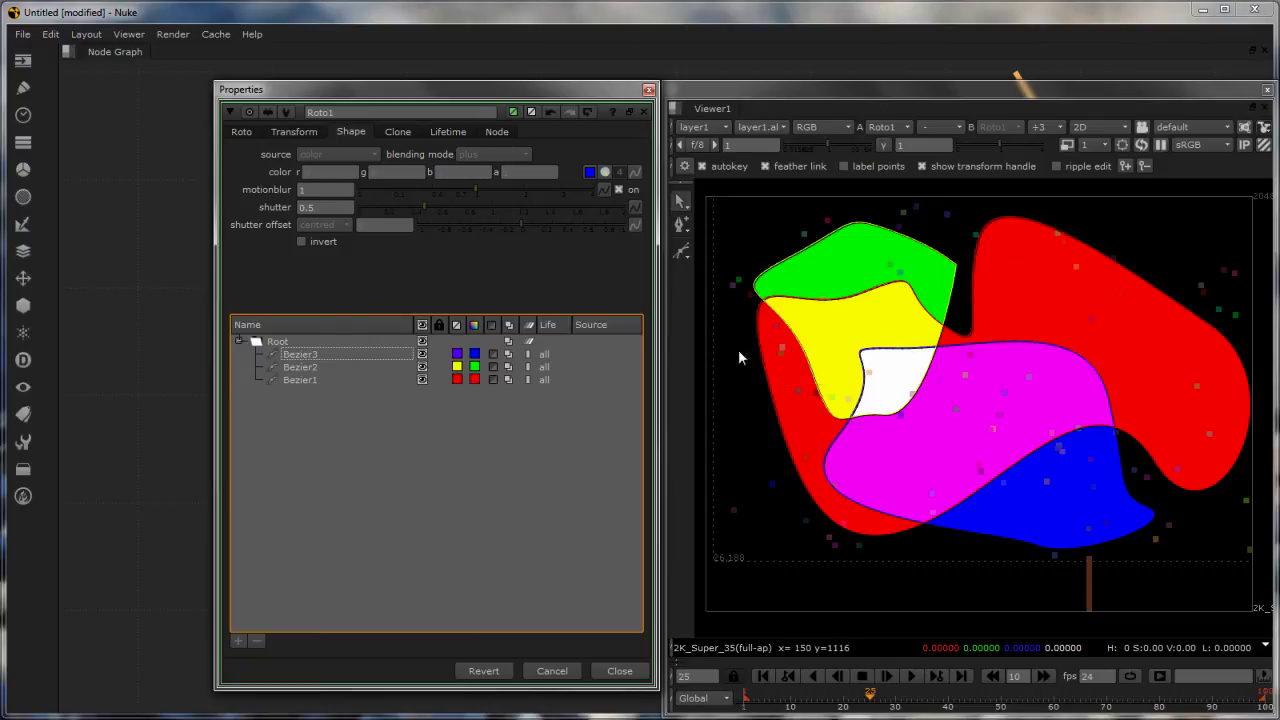
left_click(243, 132)
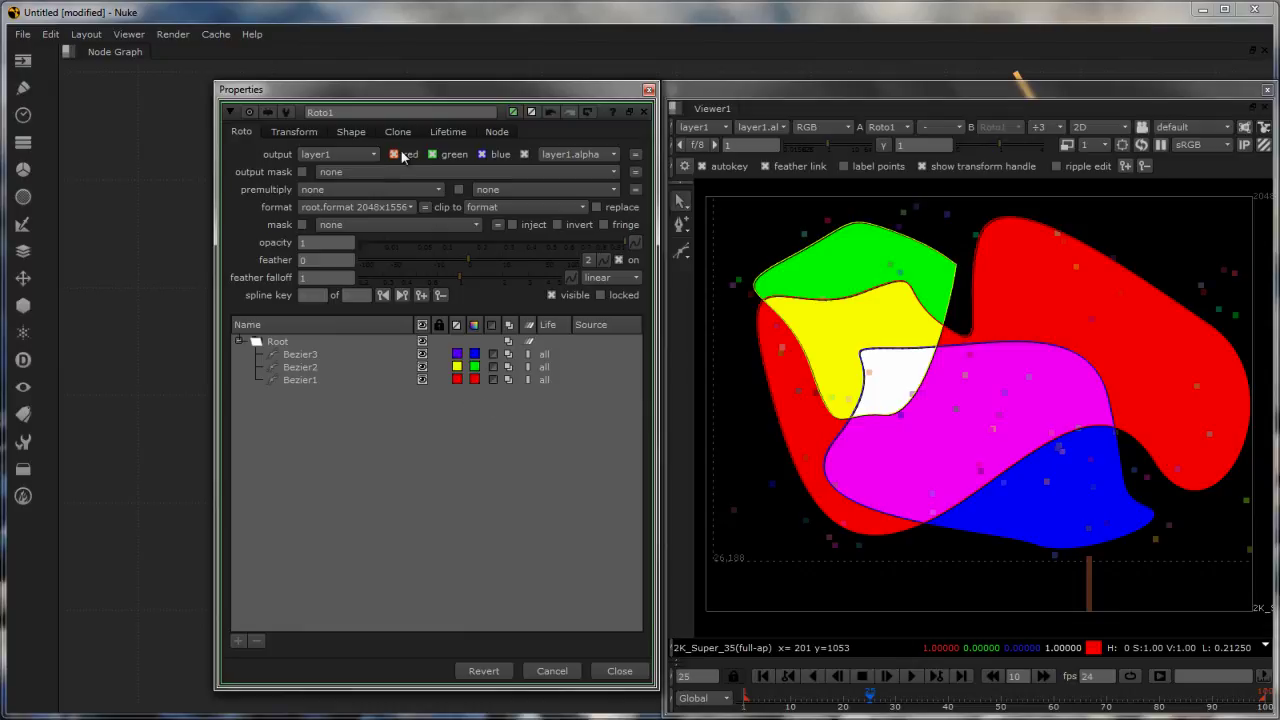
left_click(348, 132)
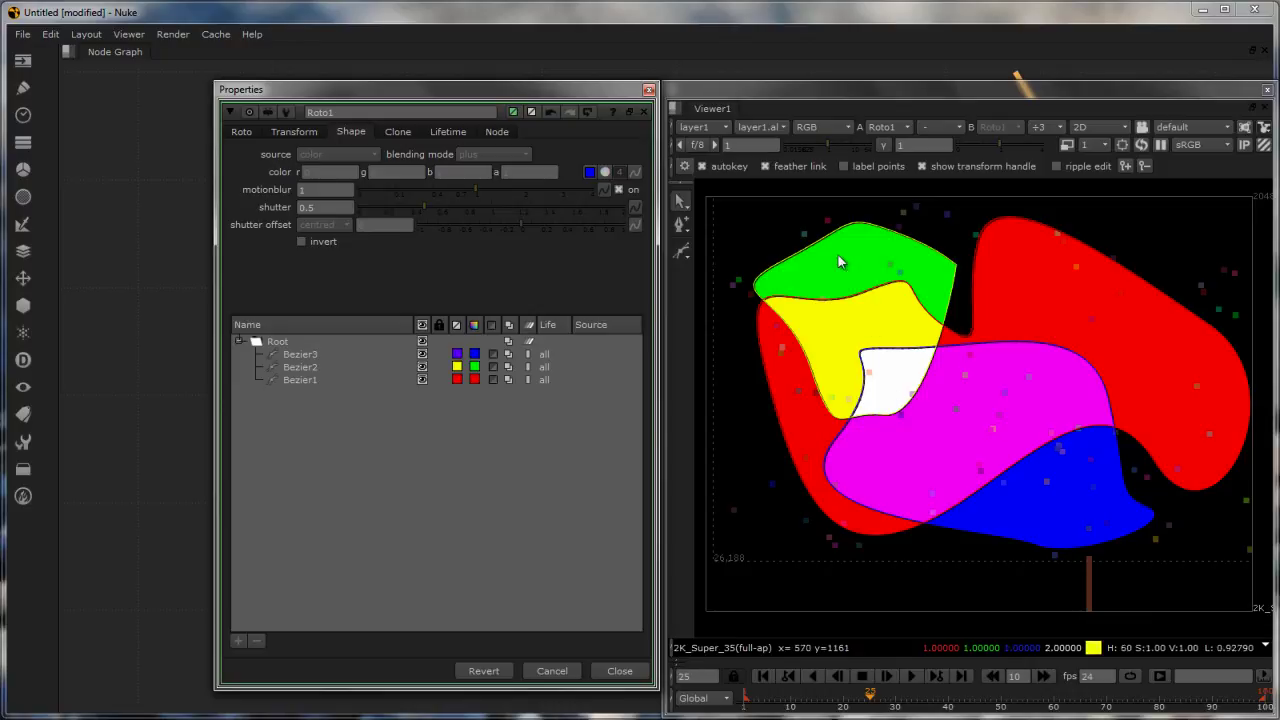
View only the red channel, collapse the Roto1 properties and enlarge the Viewer to full screen
left_click(806, 127)
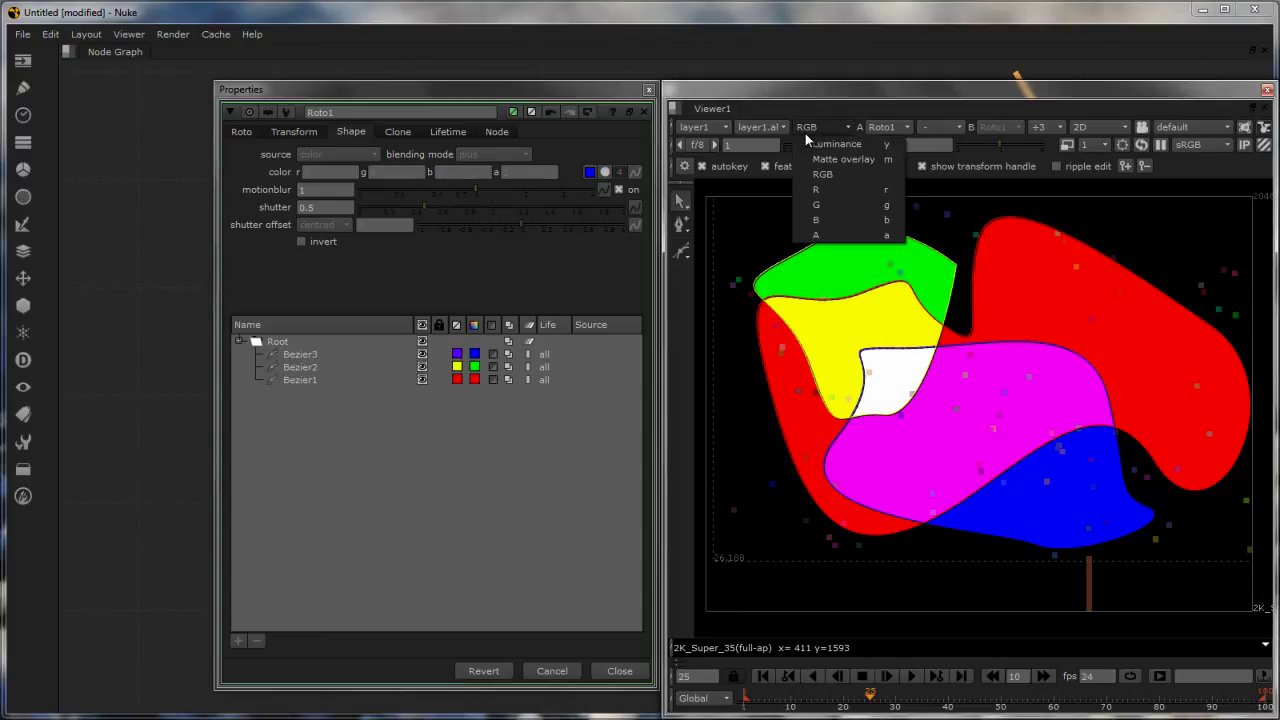
left_click(808, 190)
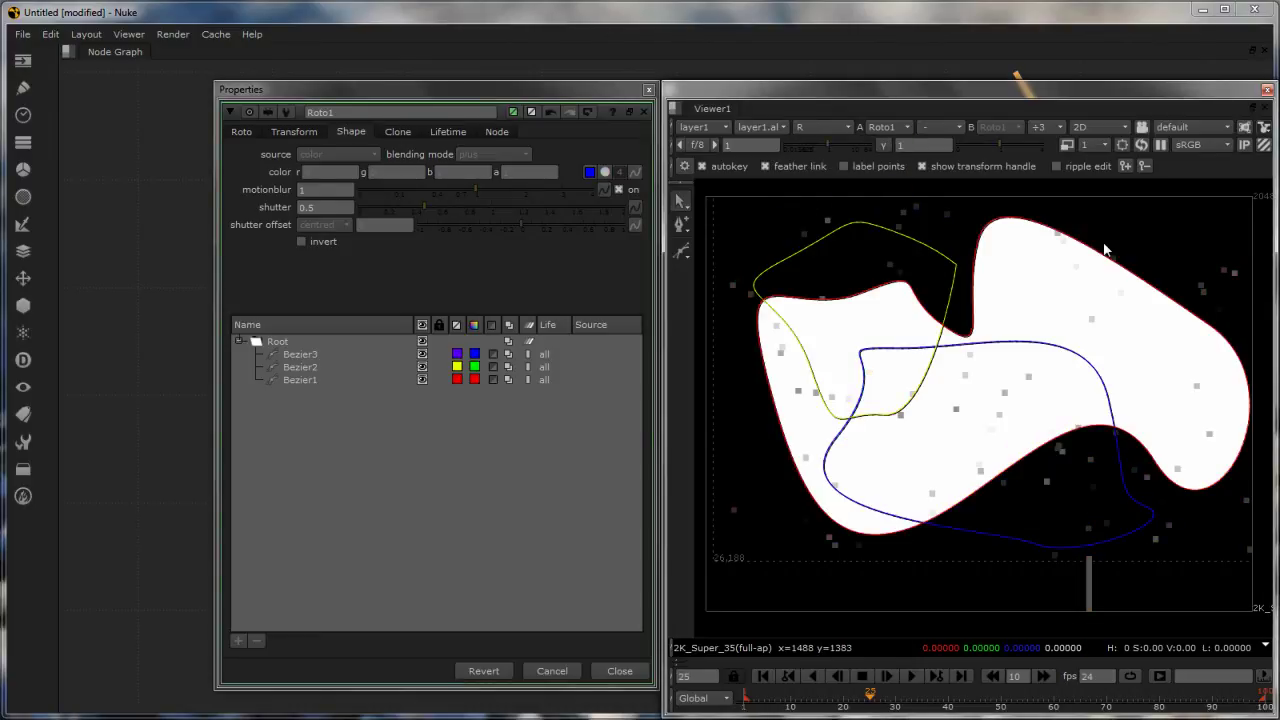
left_click(230, 109)
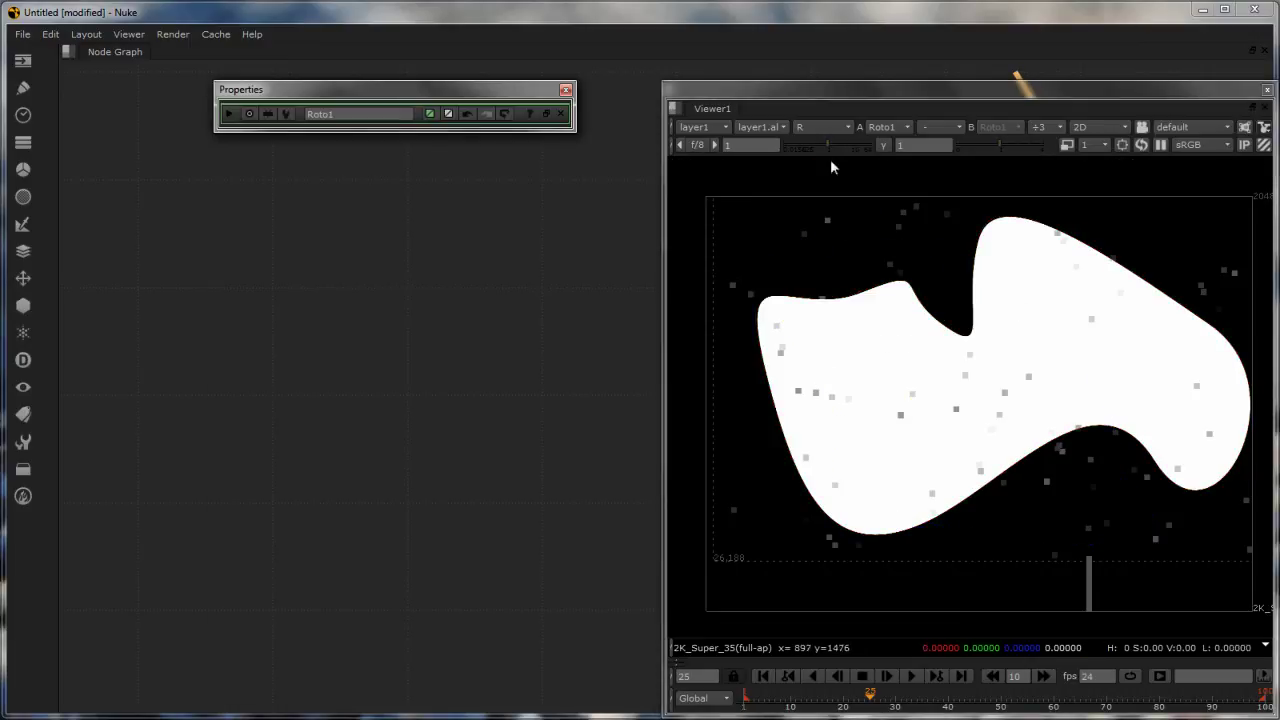
left_click_drag(662, 84, 70, 24)
scroll(720, 264, "up", 3)
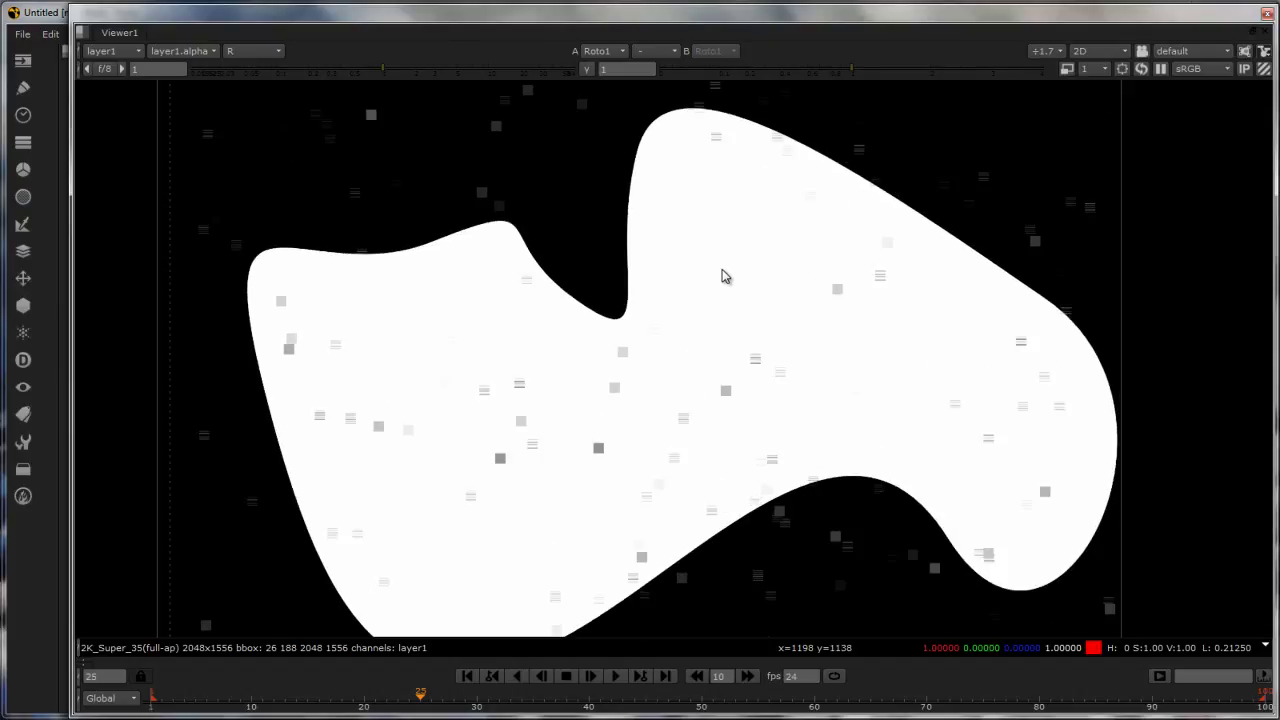
scroll(722, 270, "down", 3)
scroll(532, 186, "up", 2)
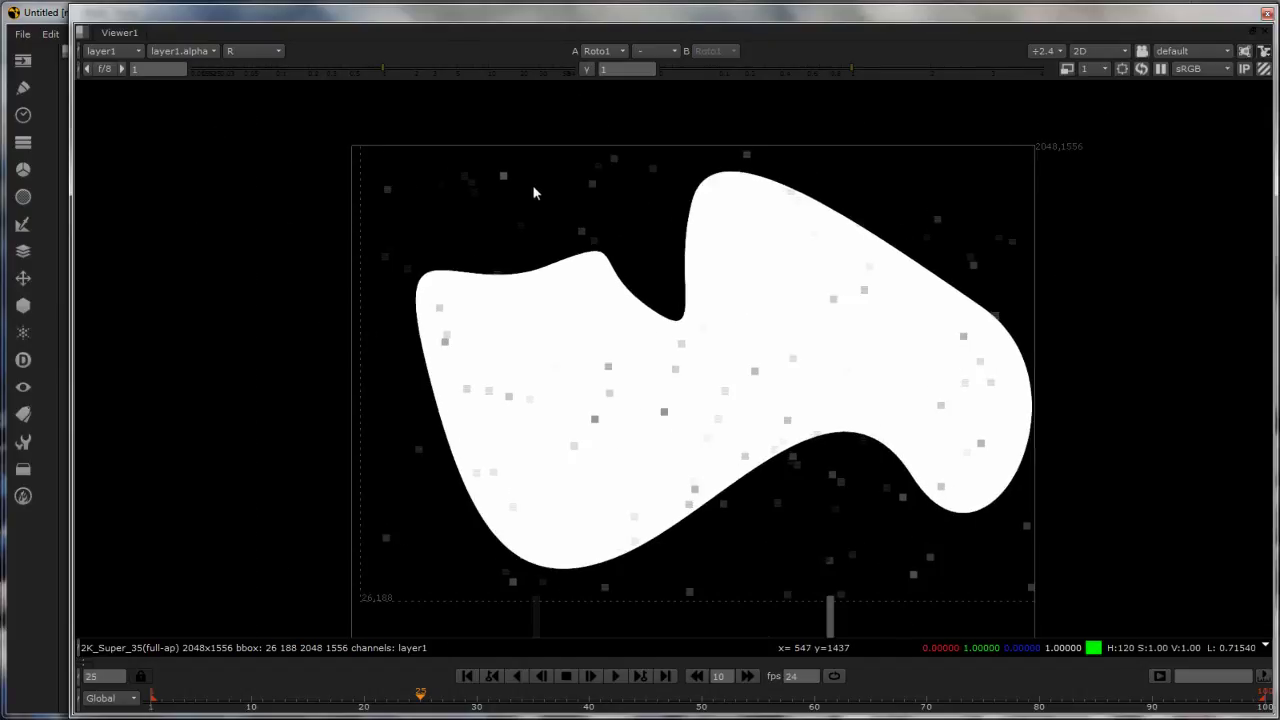
Switch the viewer to the green channel, then the blue channel
left_click(277, 55)
left_click(260, 129)
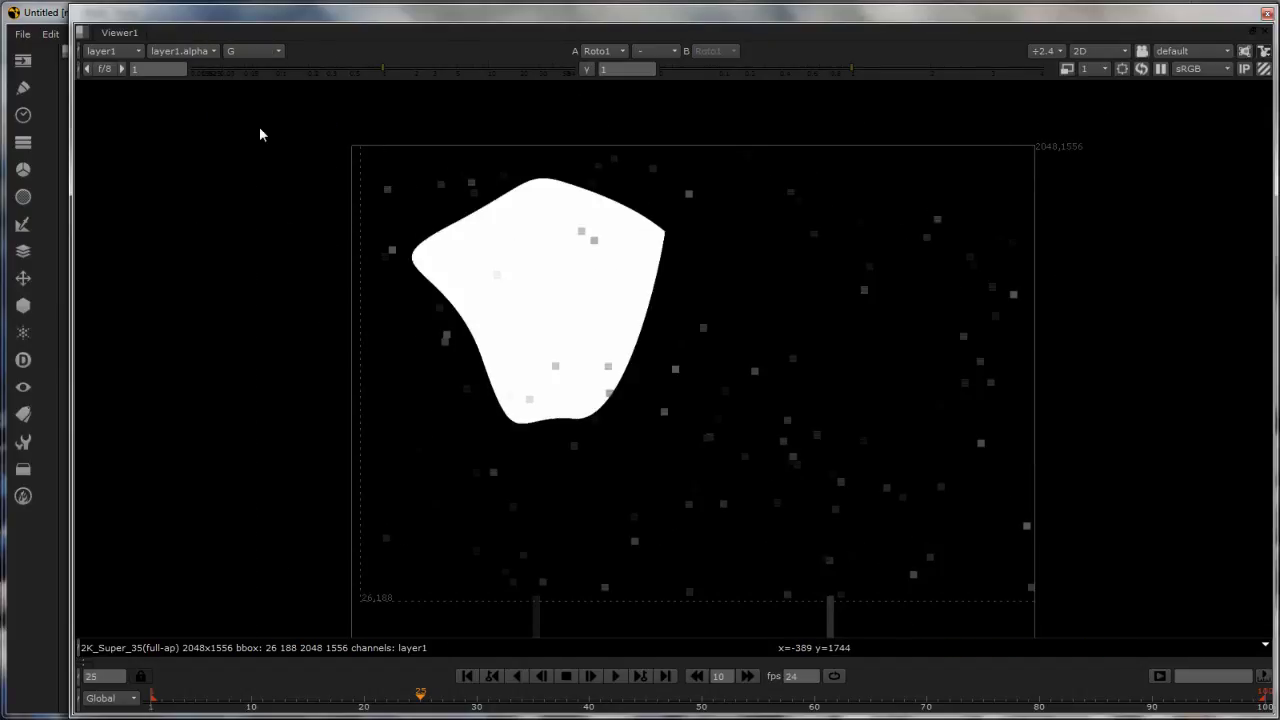
left_click(245, 51)
left_click(242, 147)
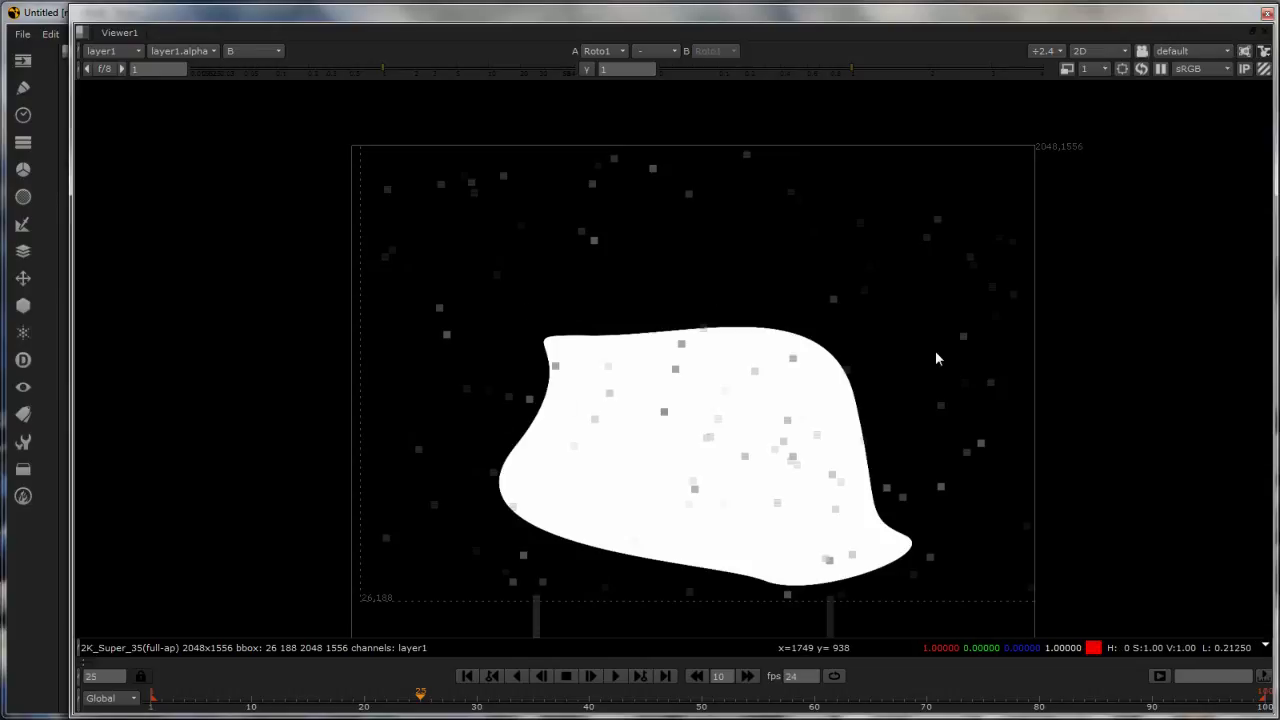
left_click(253, 54)
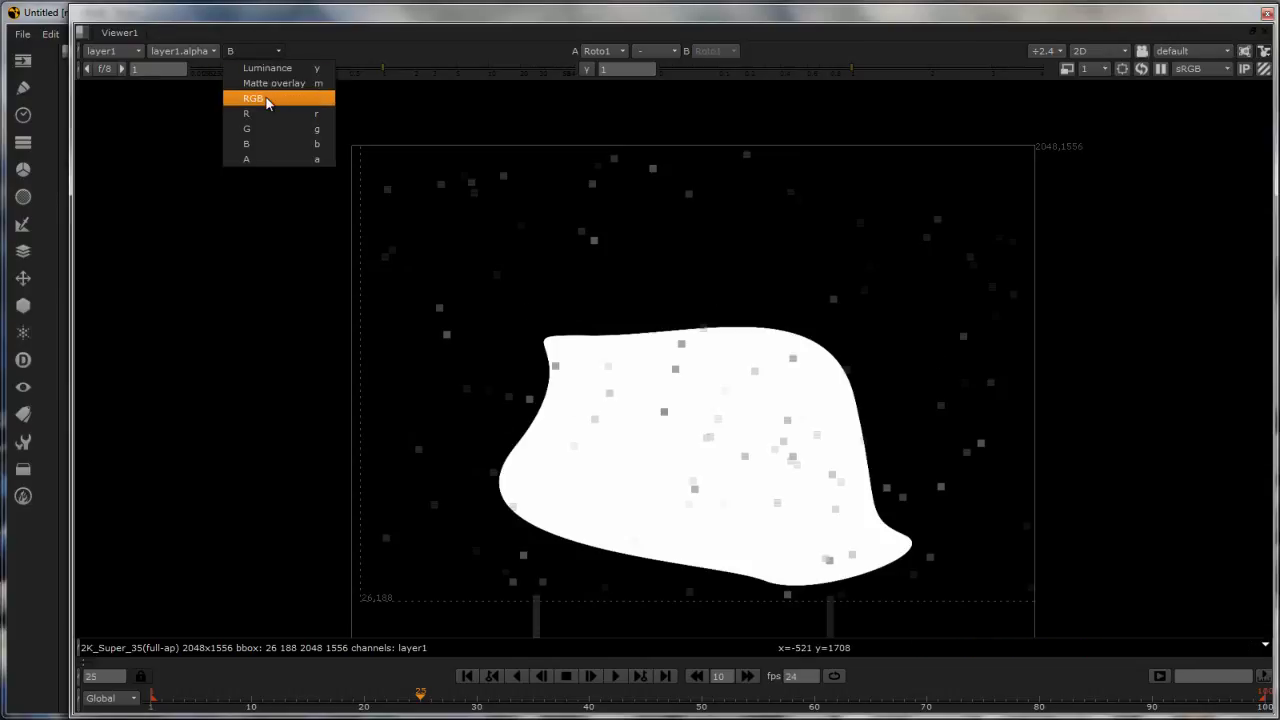
Return the viewer to RGB, shrink it beside the node graph, fit the image, rearrange panels
left_click(263, 95)
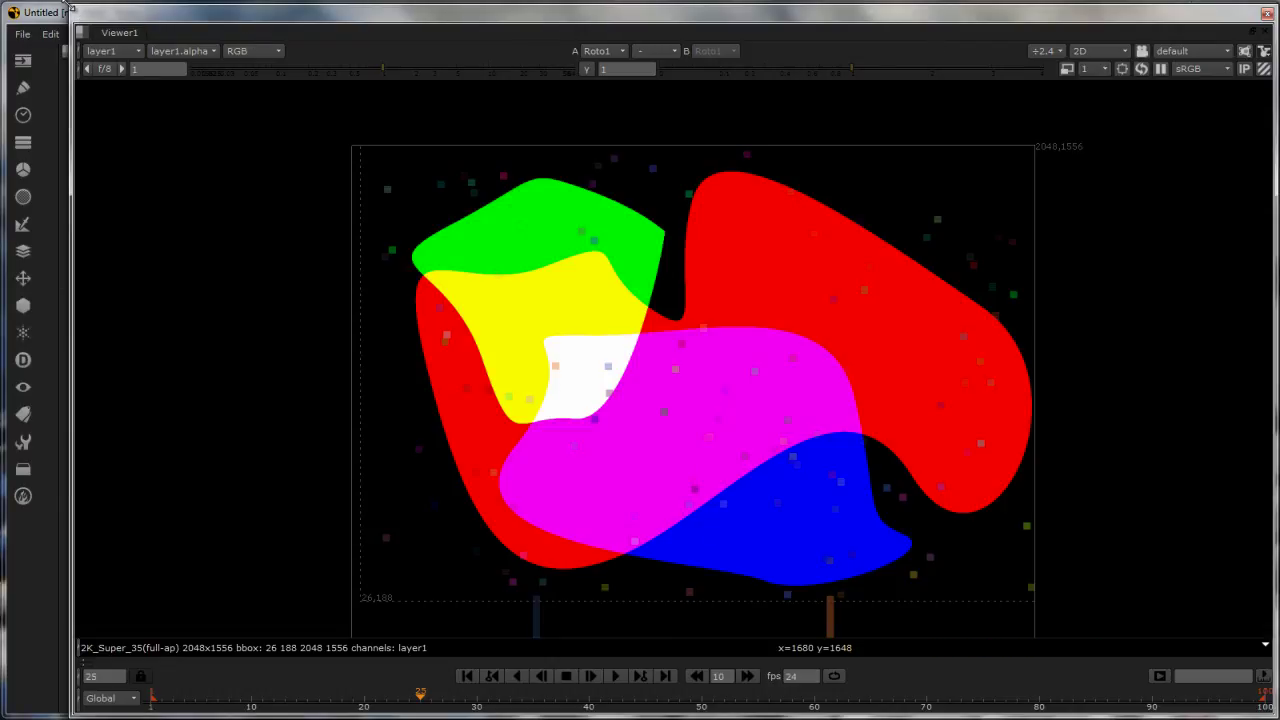
left_click_drag(71, 6, 574, 78)
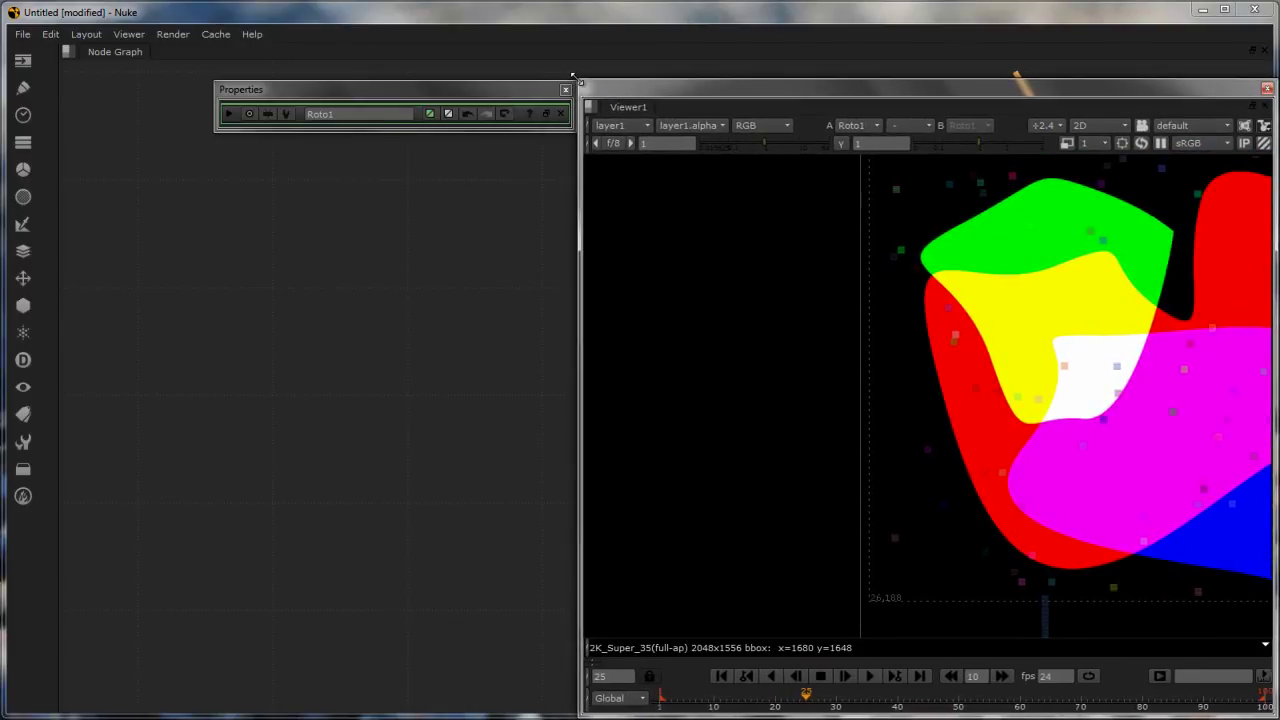
key("f")
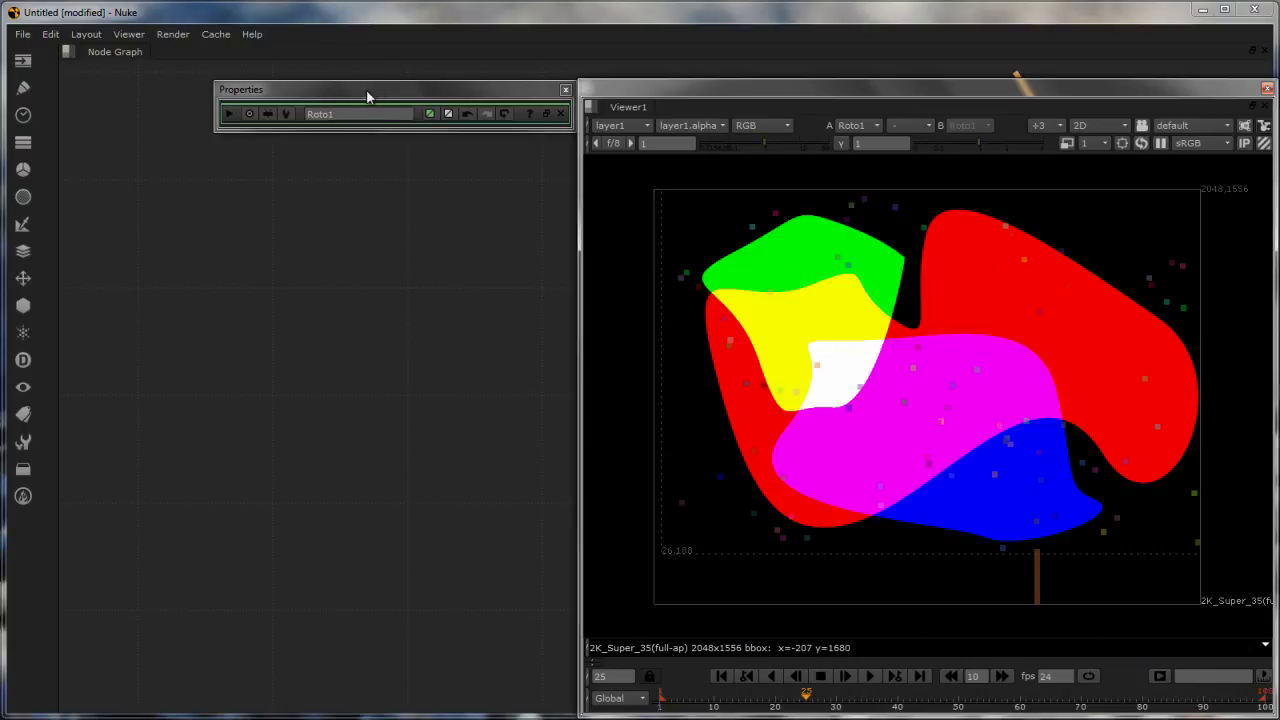
left_click_drag(366, 89, 200, 90)
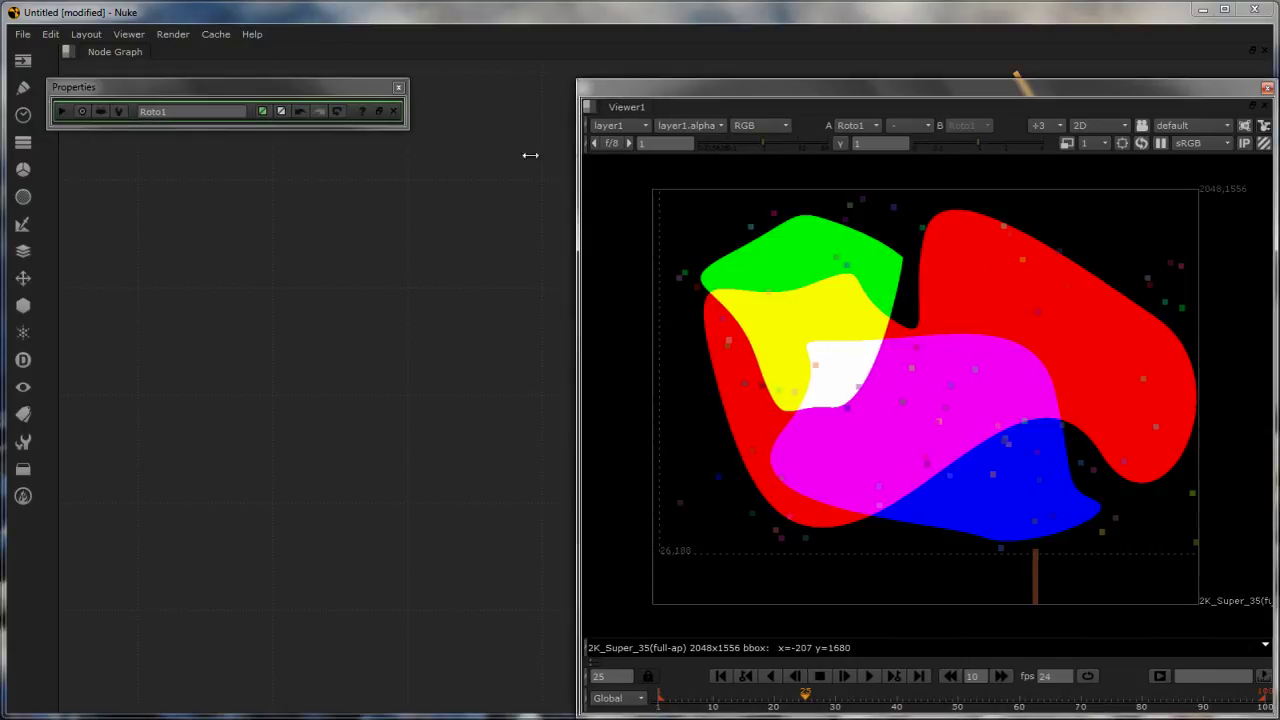
left_click_drag(530, 155, 420, 157)
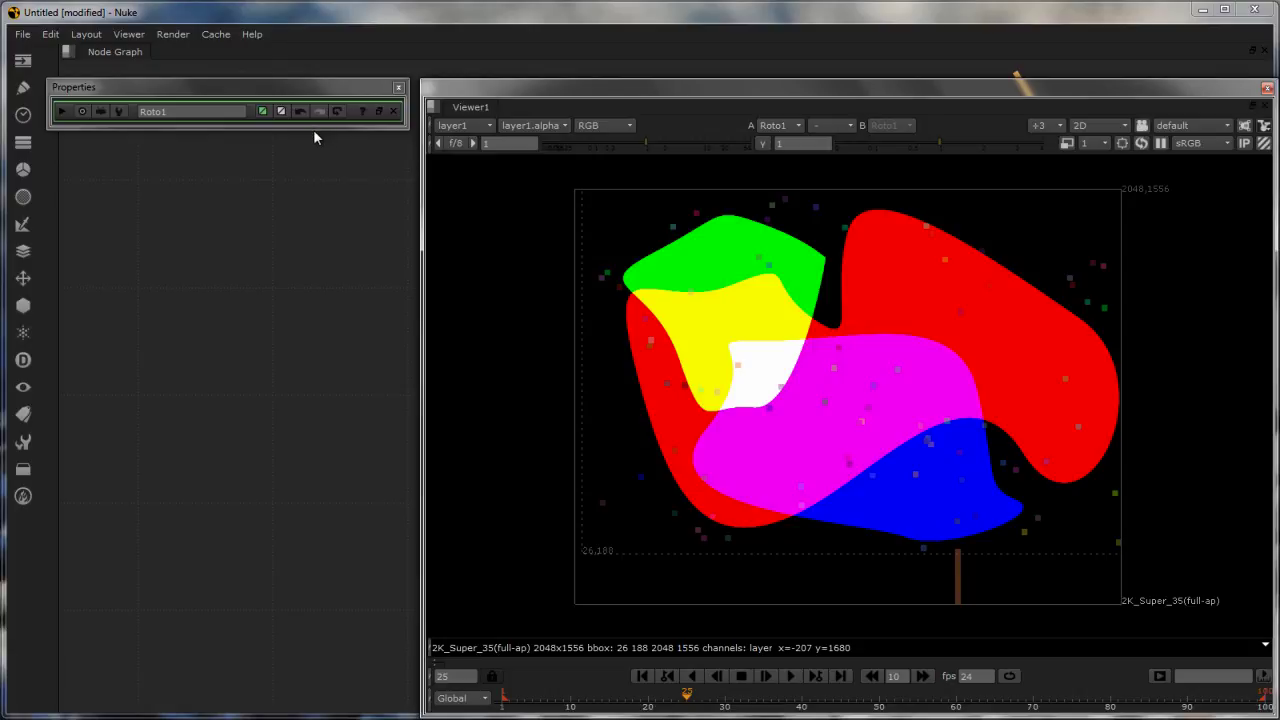
Expand the Roto1 properties again and show the node's output channel settings
left_click(61, 111)
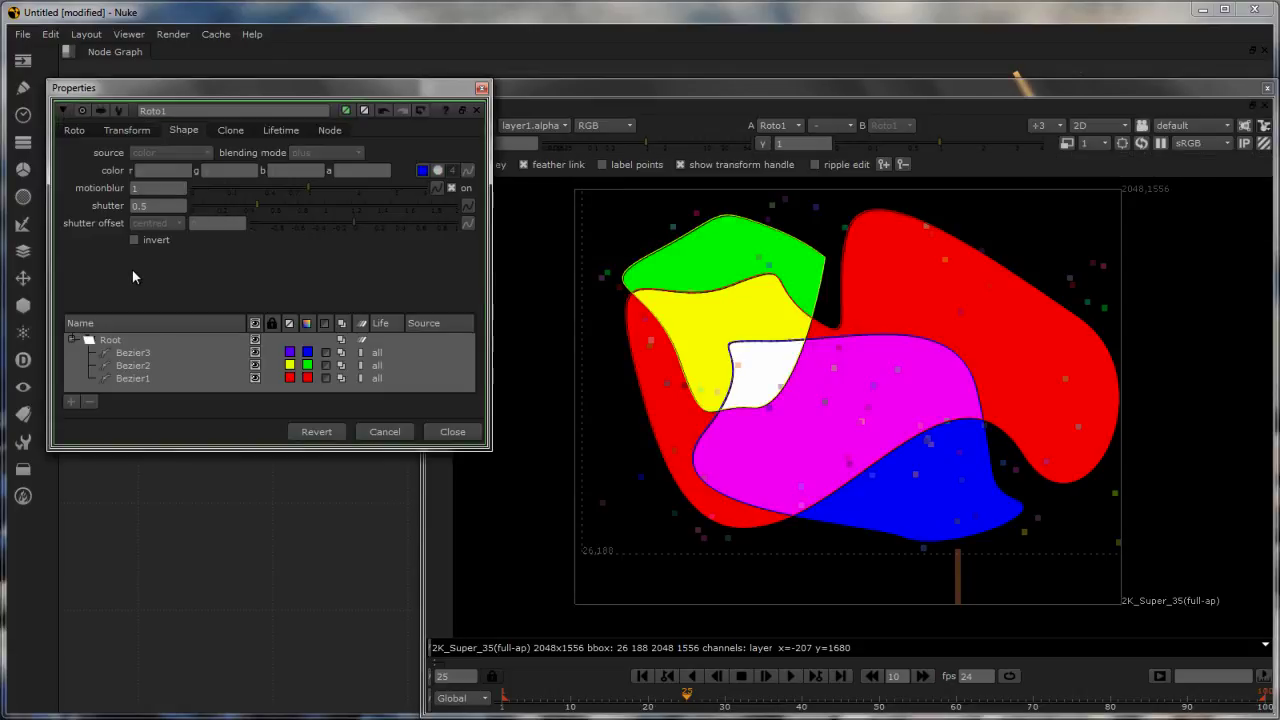
left_click(1091, 242)
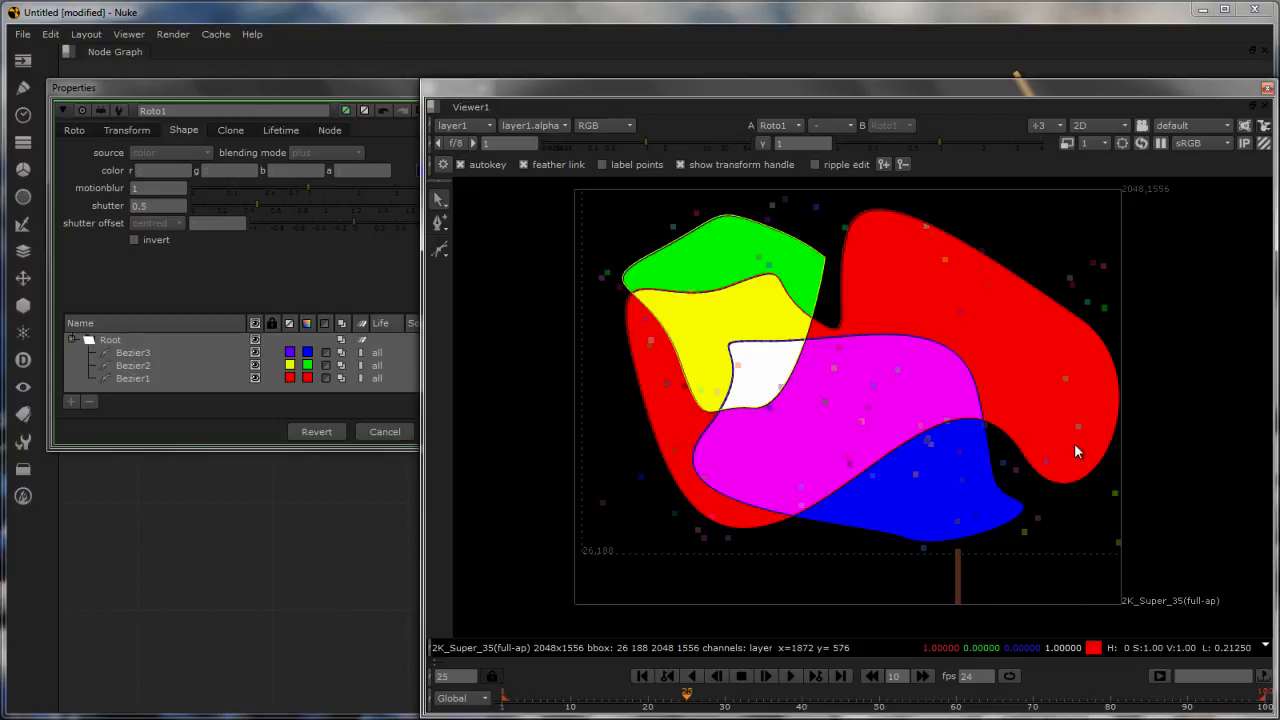
left_click(144, 268)
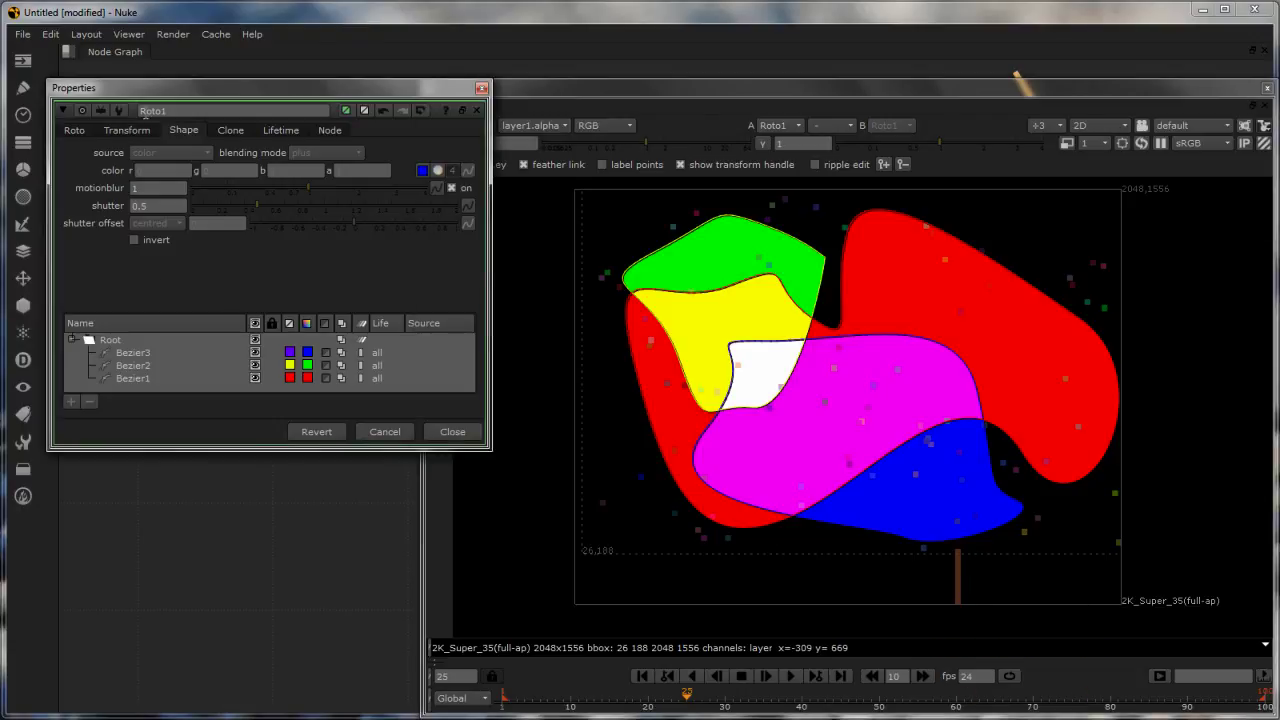
left_click(75, 130)
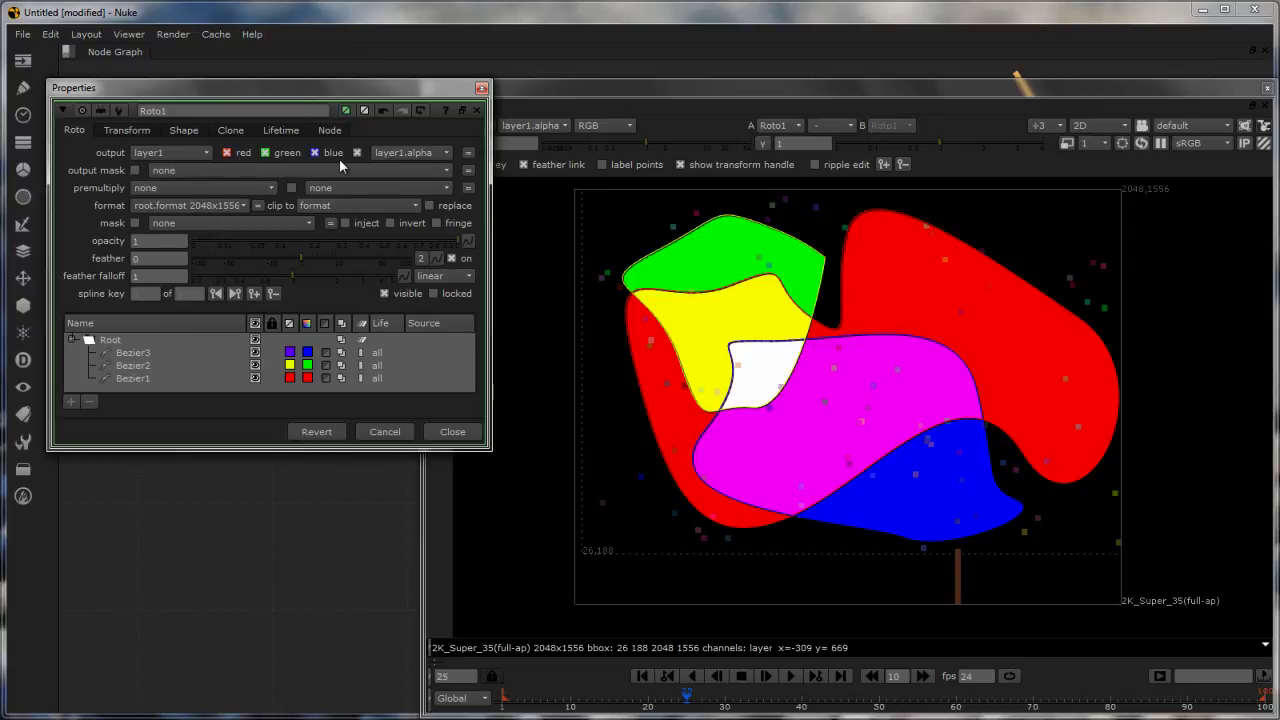
Select Bezier3, Bezier2 and Bezier1 in the curves list, then deselect them in the Viewer
left_click(134, 354)
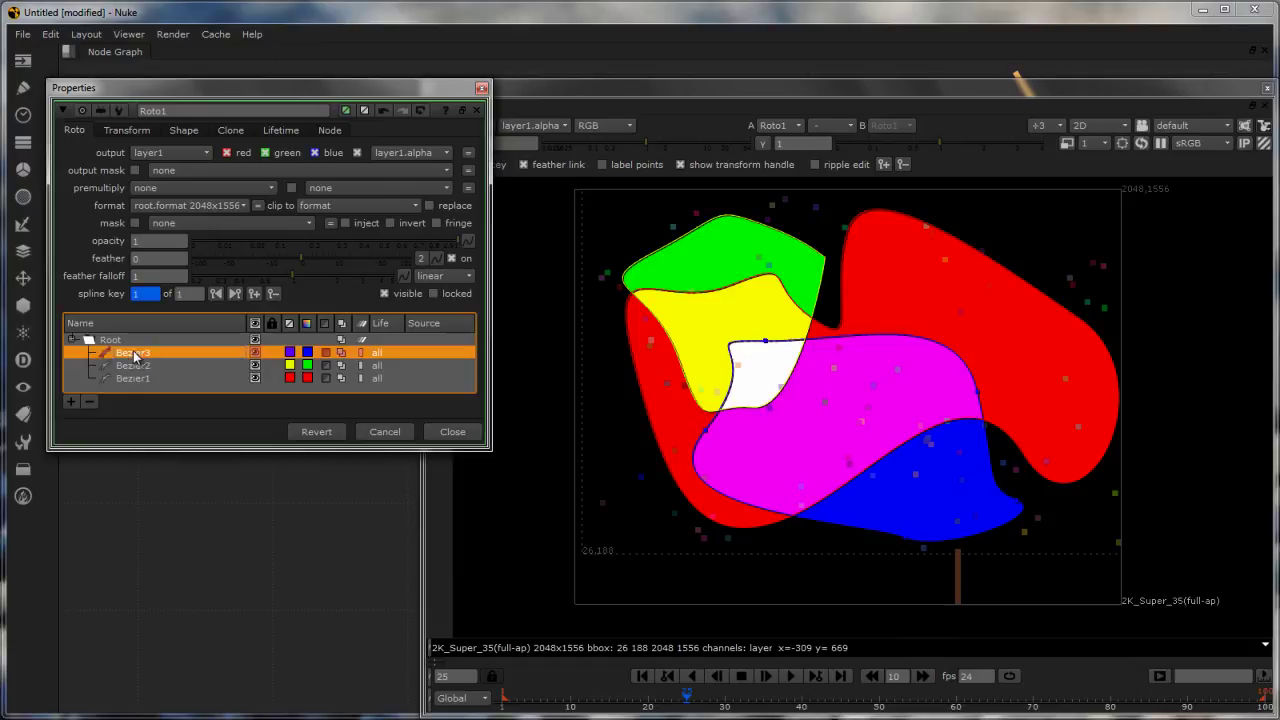
left_click(133, 366)
left_click(133, 379)
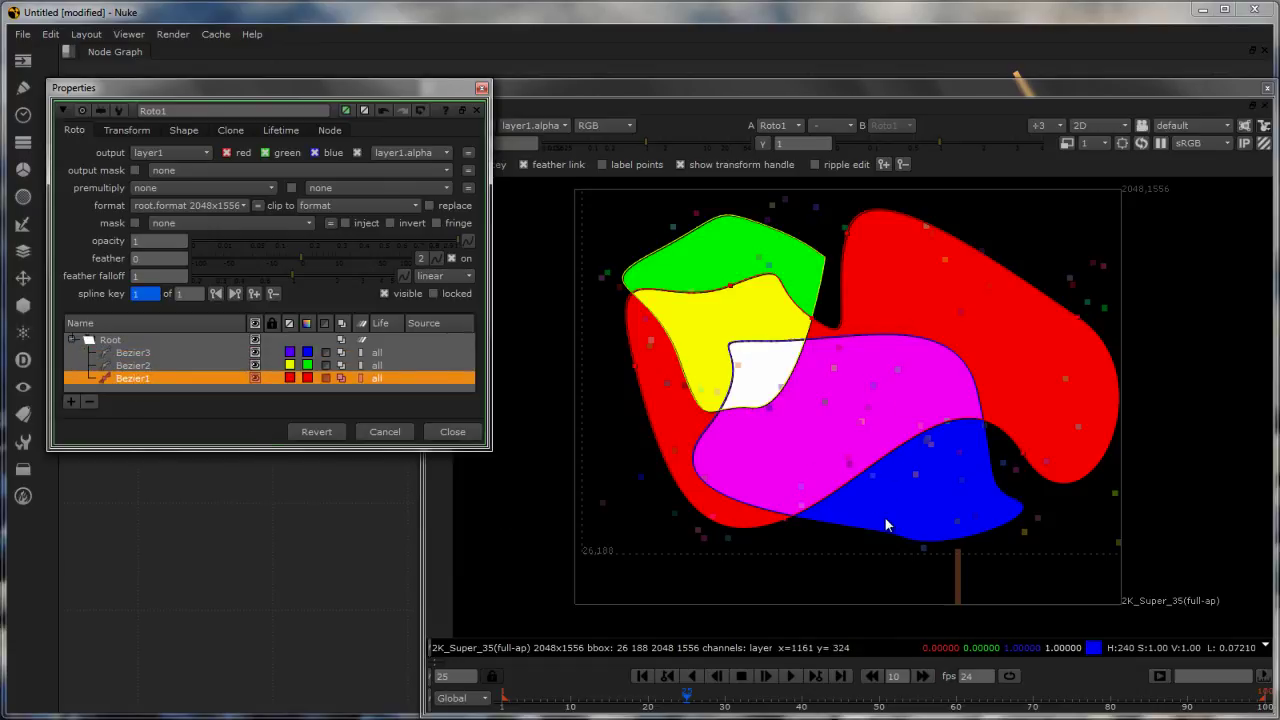
left_click(829, 558)
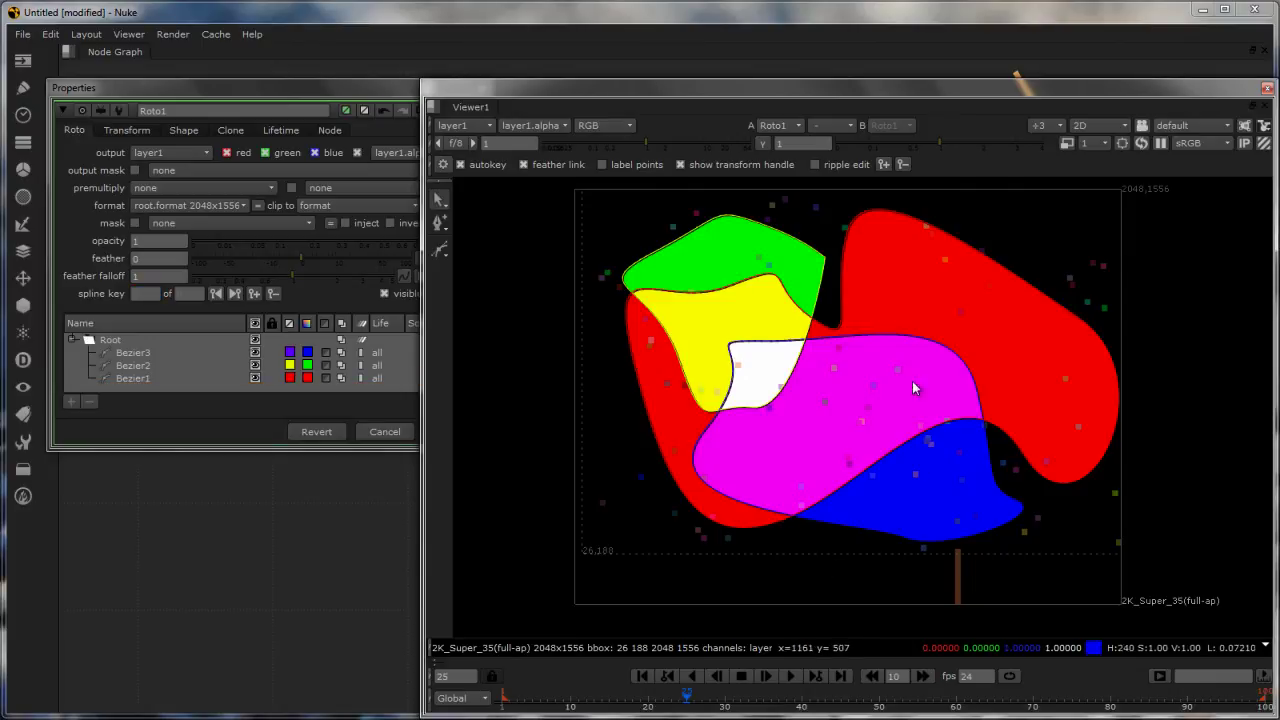